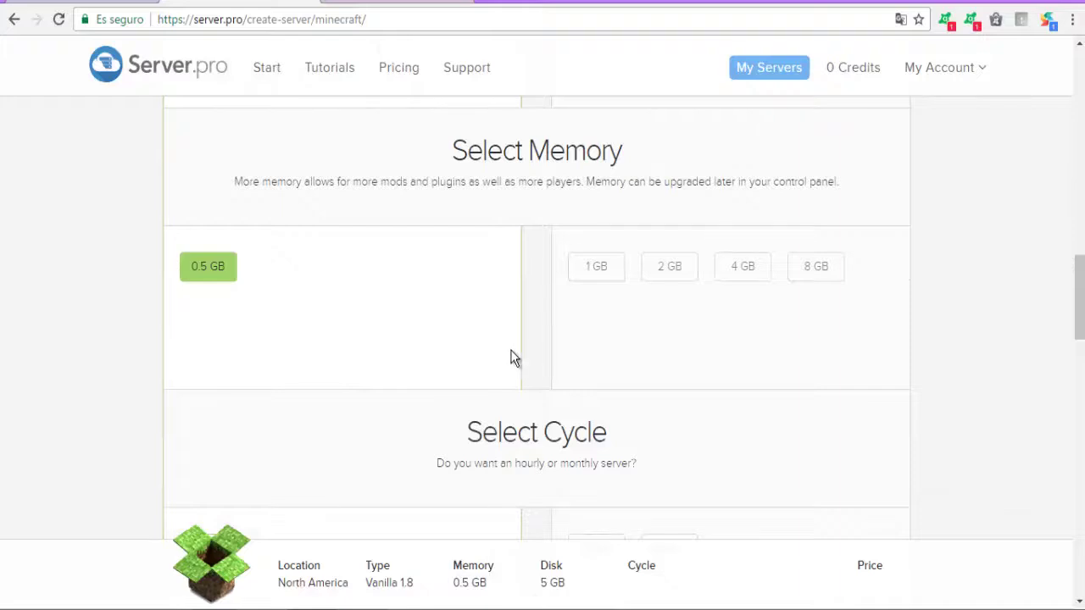
Choose the hourly cycle for the free Minecraft server package.
scroll(513, 372, down, 1)
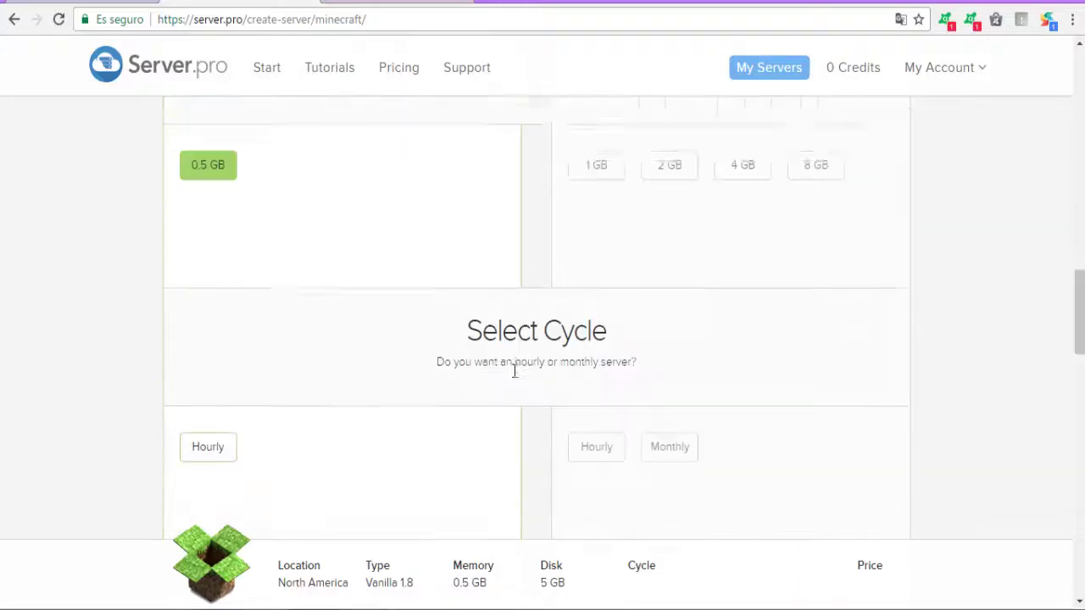
scroll(514, 371, down, 2)
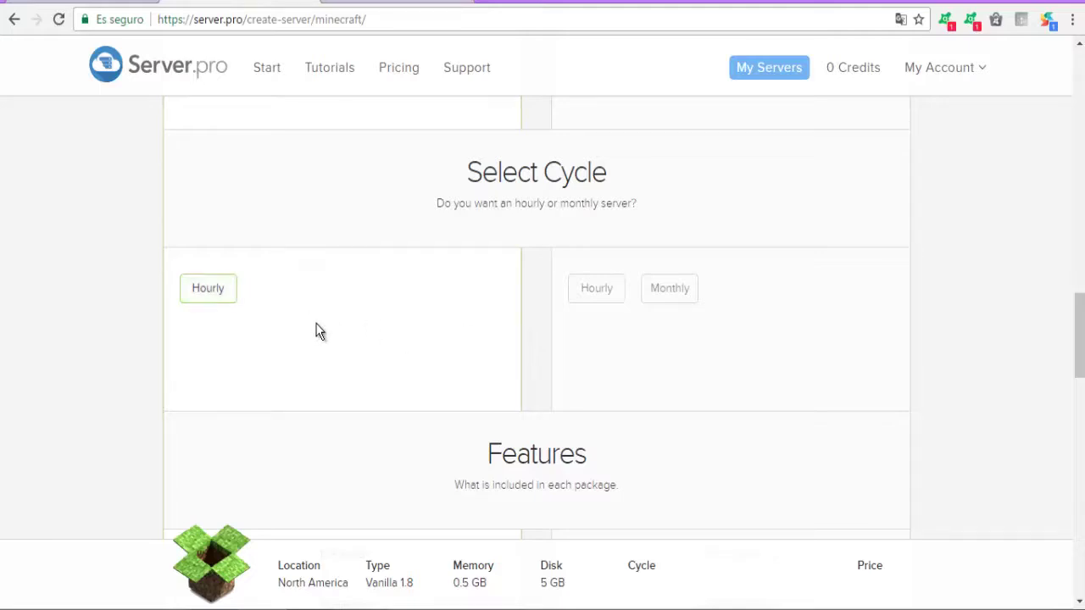
click(209, 295)
Review the free package's features and order summary, and create the server.
scroll(416, 297, down, 3)
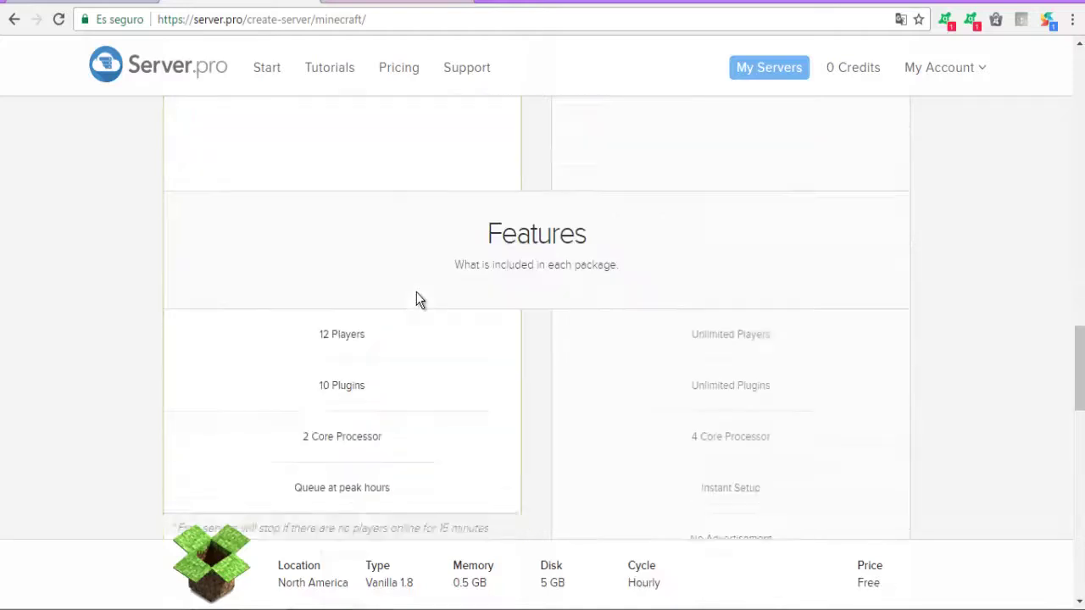
scroll(416, 297, up, 1)
scroll(416, 300, down, 2)
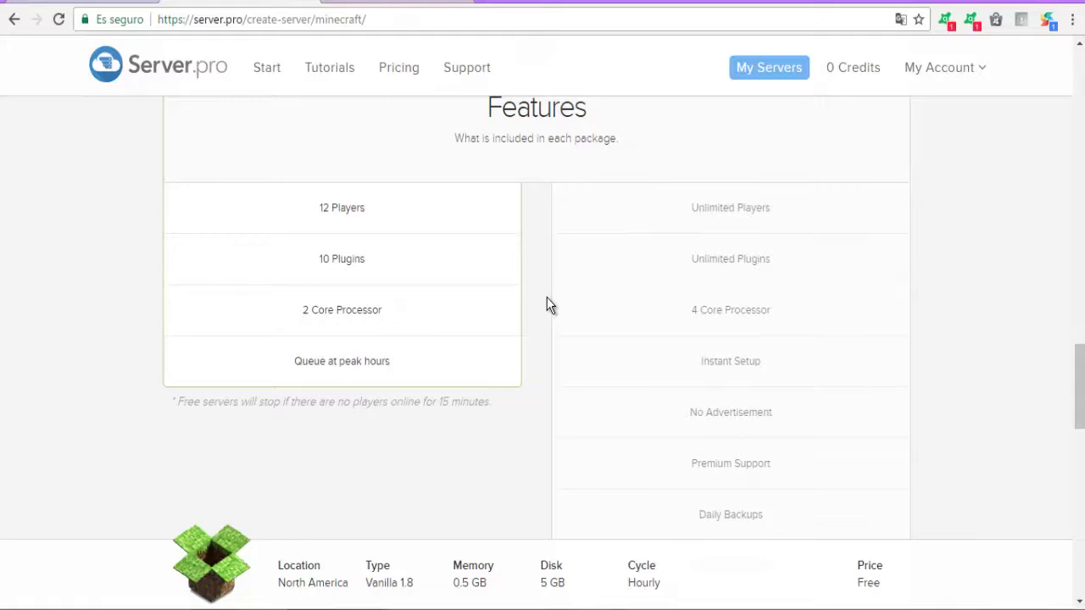
scroll(548, 305, down, 3)
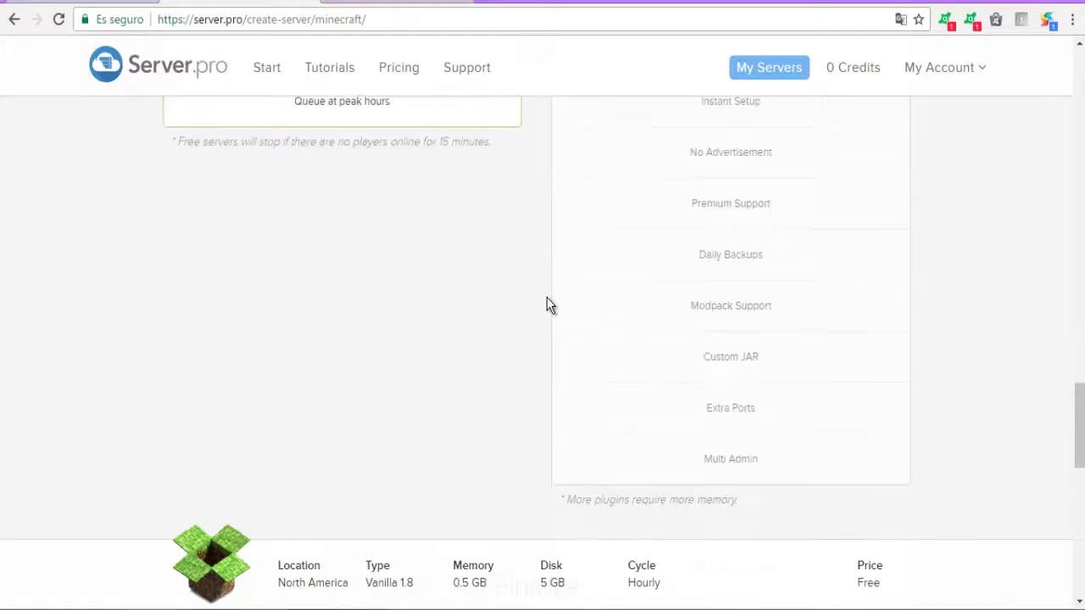
scroll(546, 305, down, 4)
scroll(681, 335, down, 1)
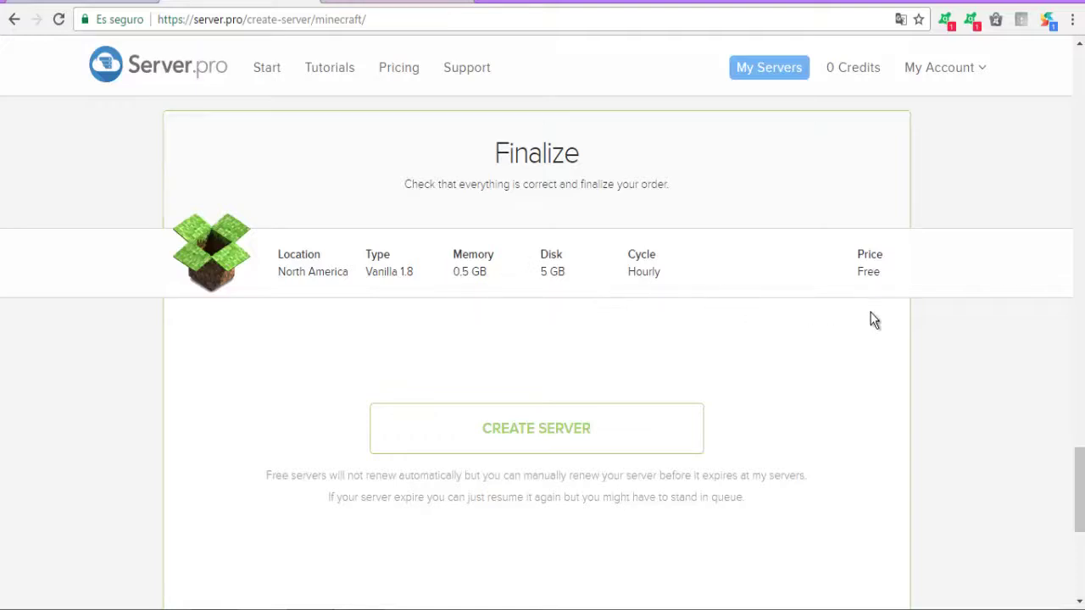
scroll(641, 404, down, 1)
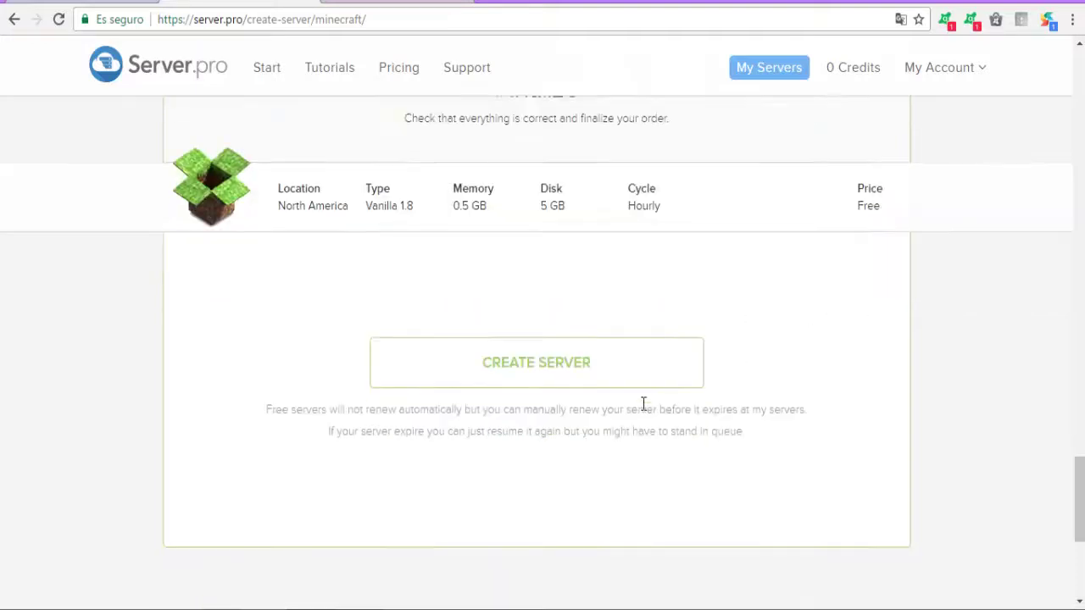
click(519, 354)
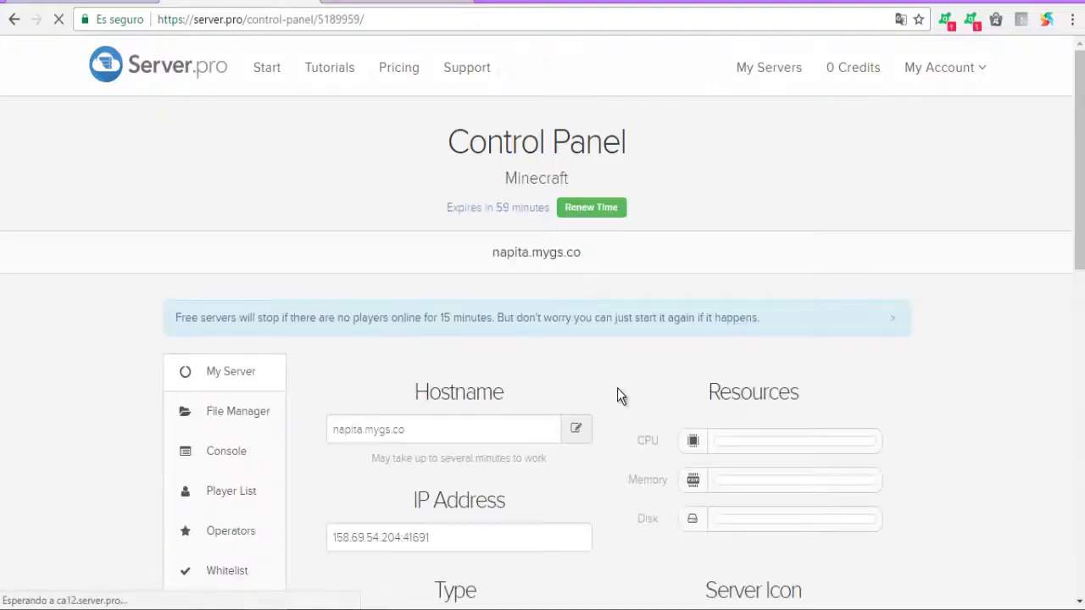
Examine the new server's hostname, IP address and resource usage in the control panel.
scroll(856, 284, down, 3)
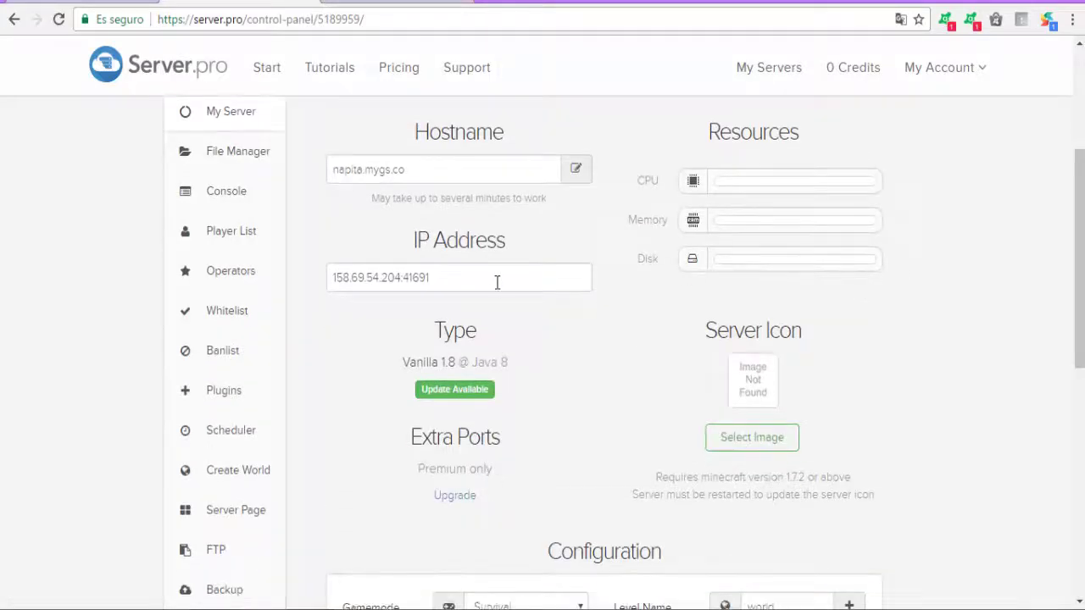
drag(432, 280, 329, 278)
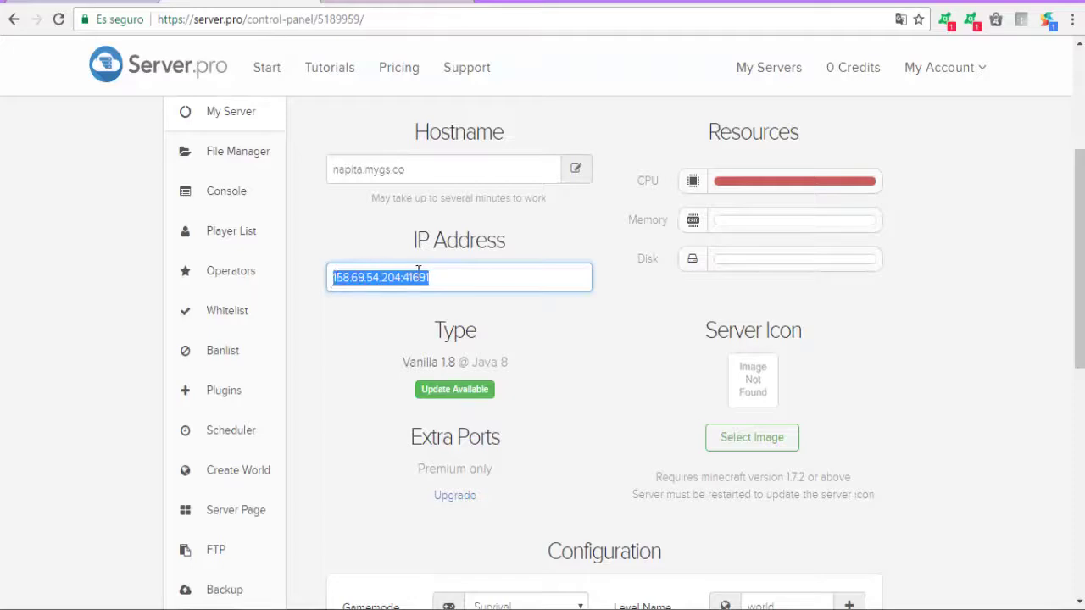
click(428, 272)
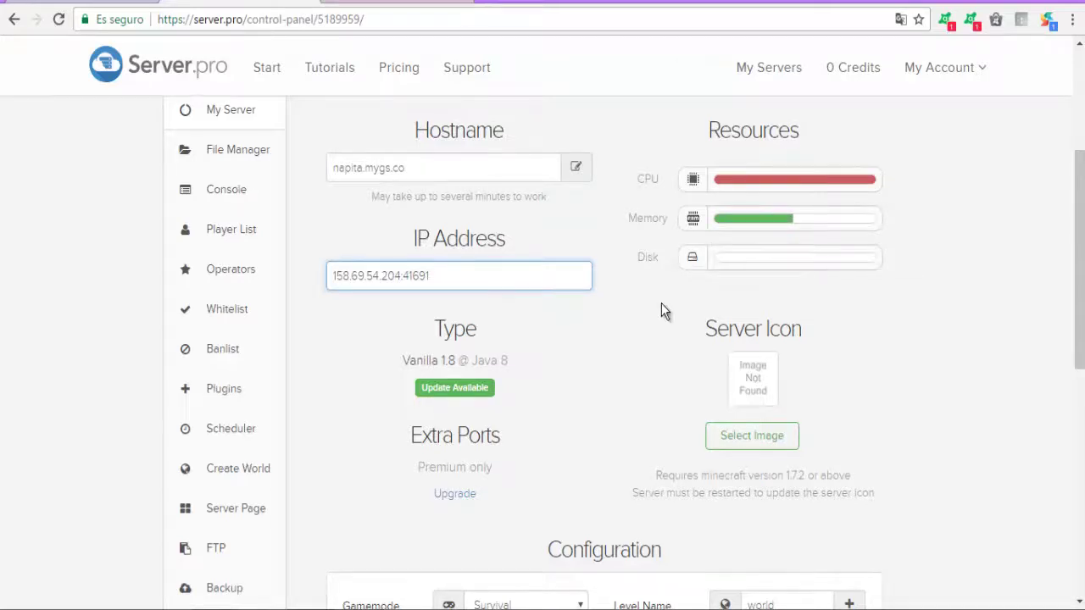
scroll(661, 303, down, 1)
scroll(662, 303, up, 1)
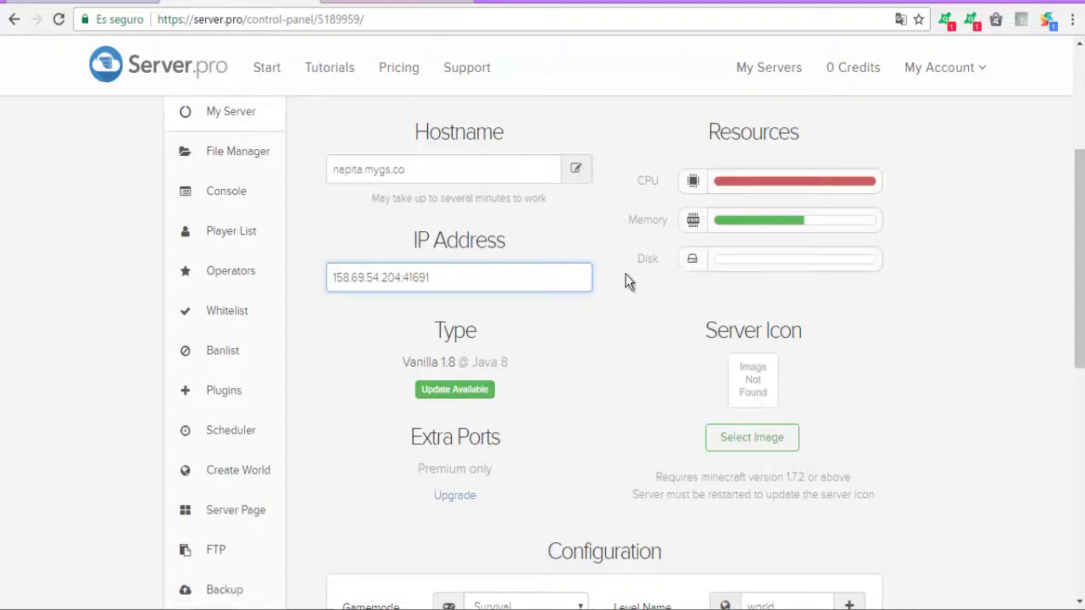
Upload an image from the Descargas folder as the server icon.
scroll(564, 255, down, 2)
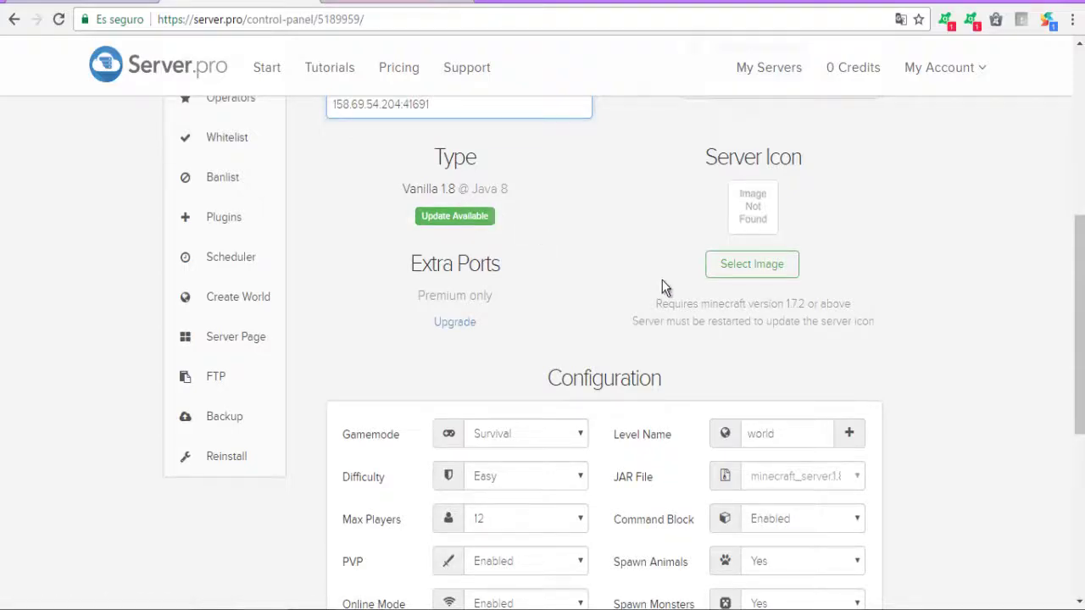
click(751, 259)
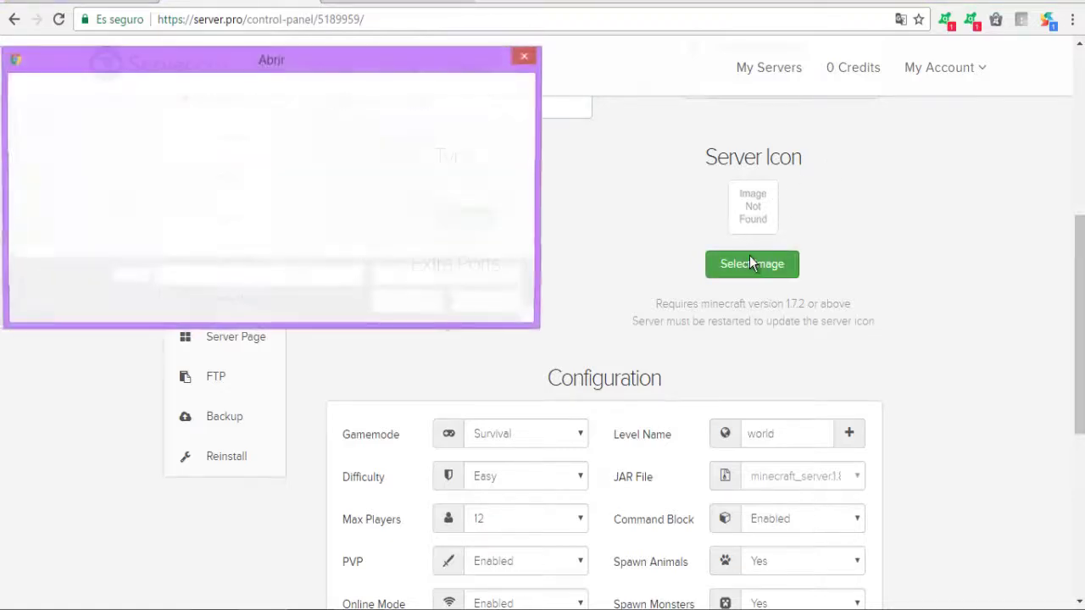
scroll(378, 163, down, 3)
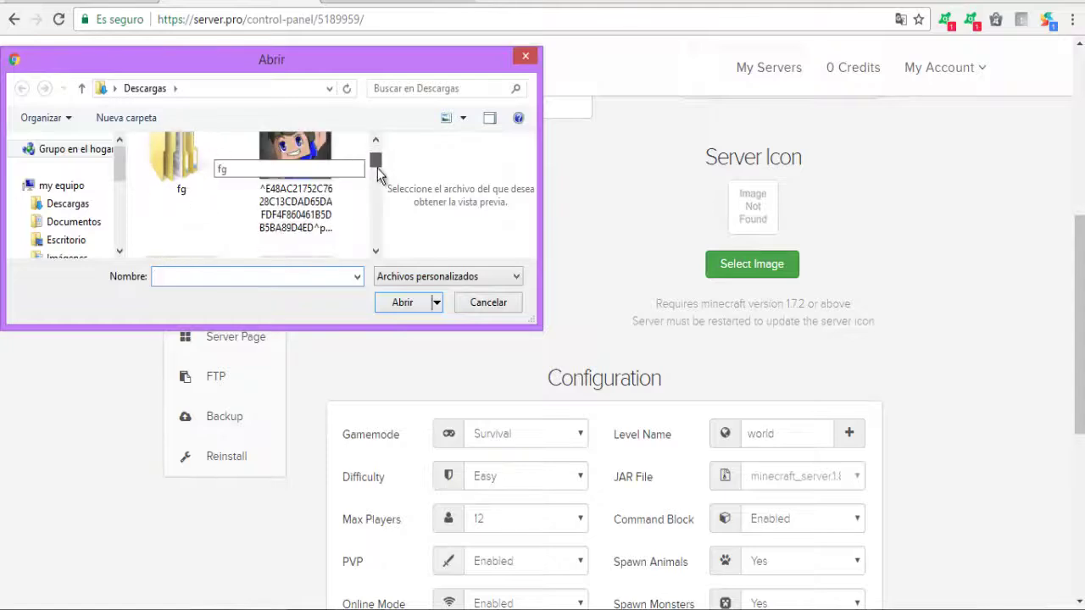
scroll(377, 170, up, 1)
click(314, 173)
double_click(314, 173)
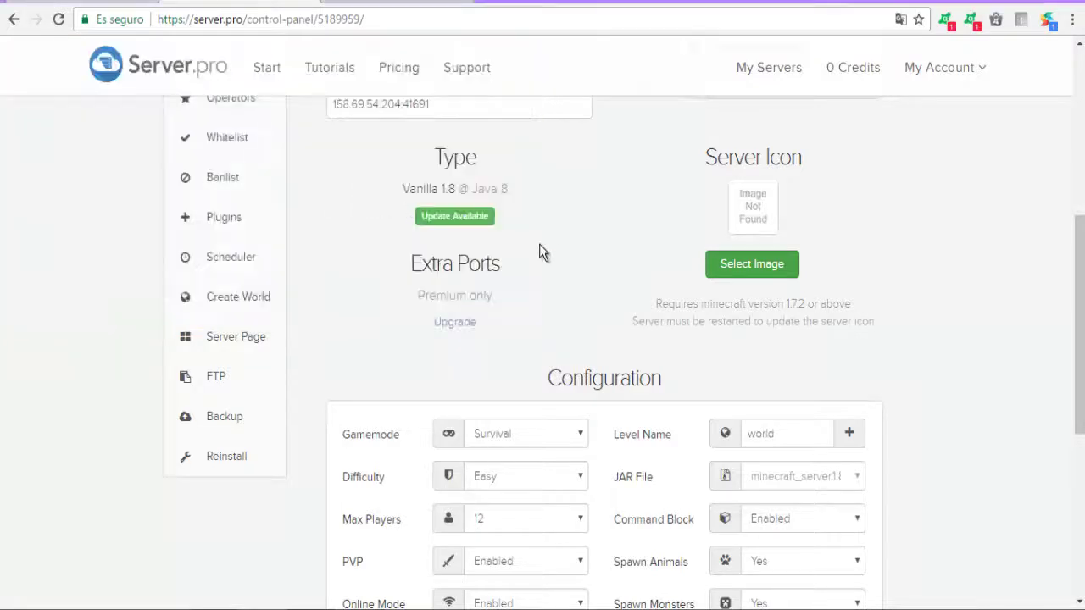
Set Online Mode to Disabled in the server configuration.
scroll(594, 246, down, 2)
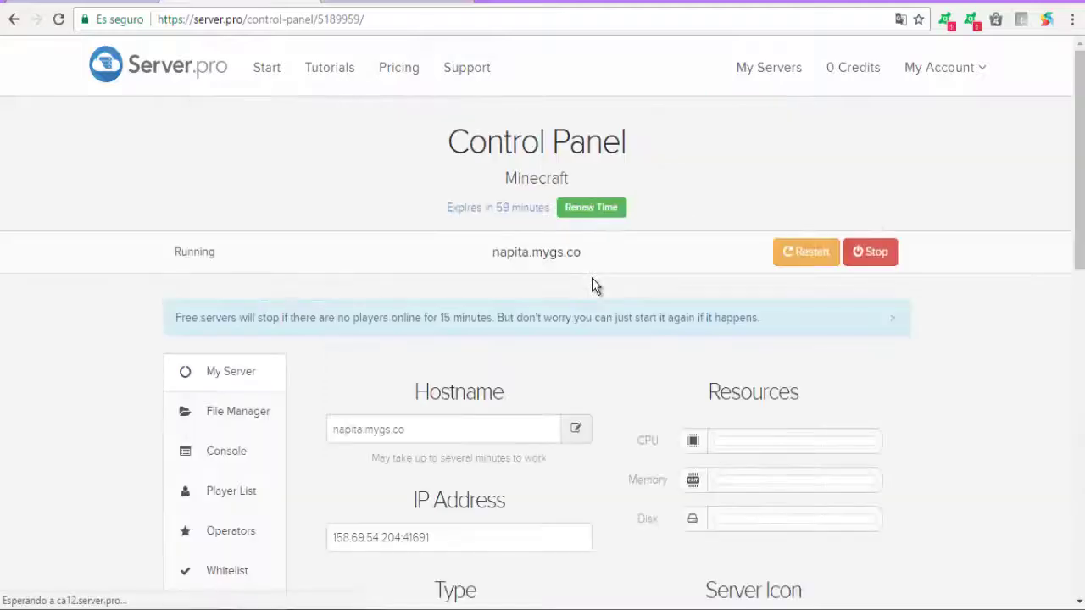
scroll(592, 286, down, 6)
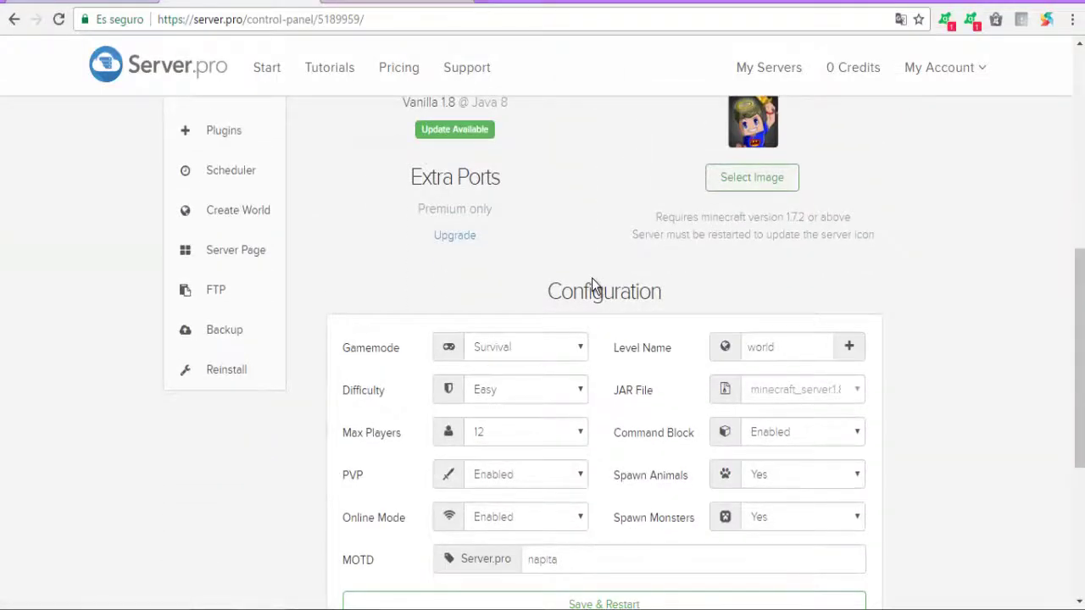
scroll(592, 280, down, 1)
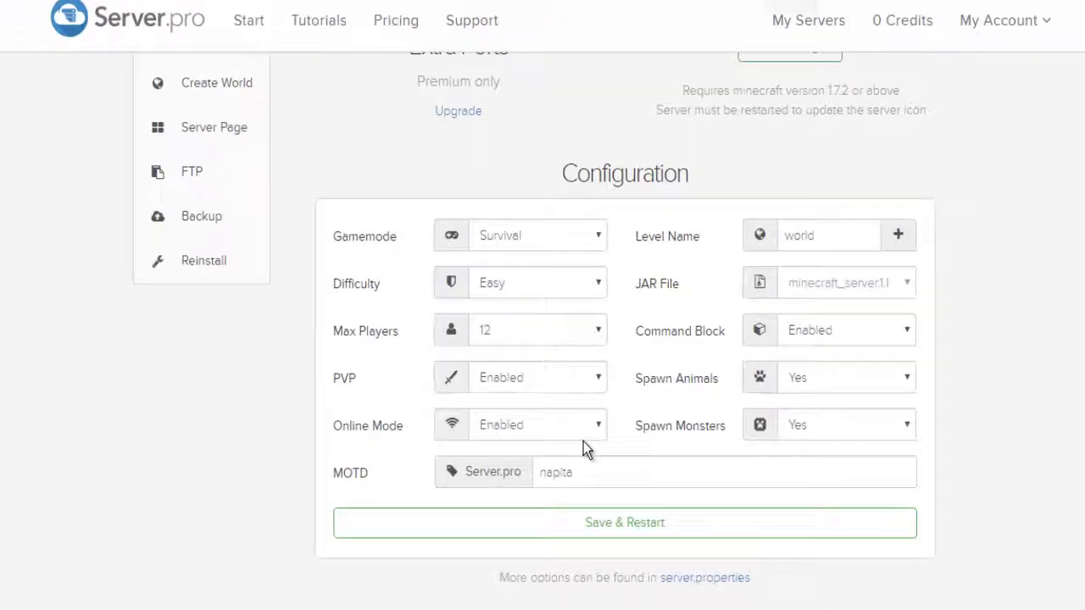
click(584, 438)
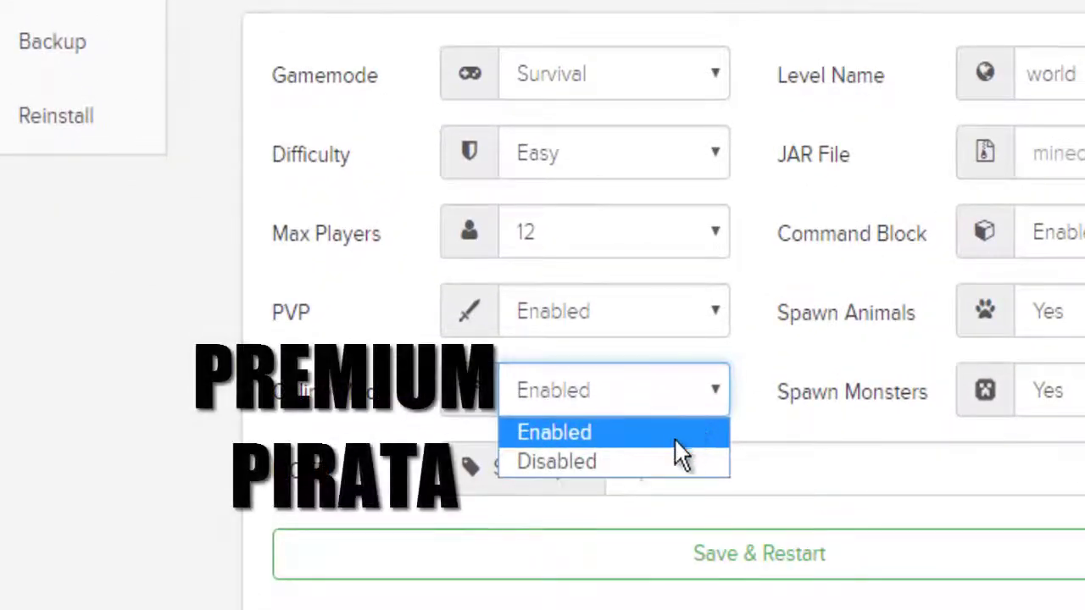
click(634, 460)
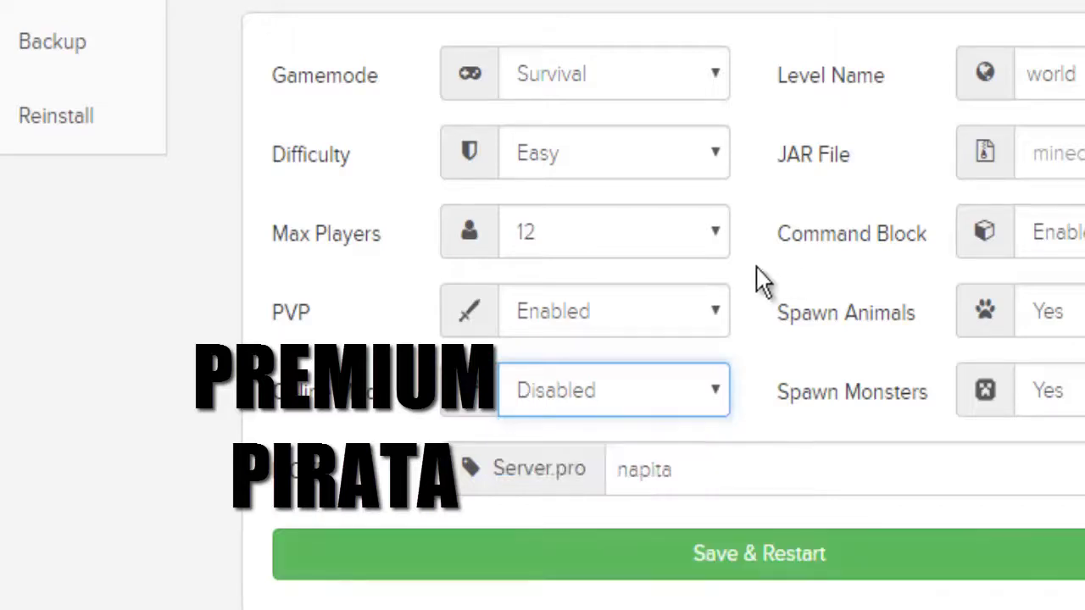
Review the available PVP and Max Players options in the server configuration.
click(676, 321)
click(676, 321)
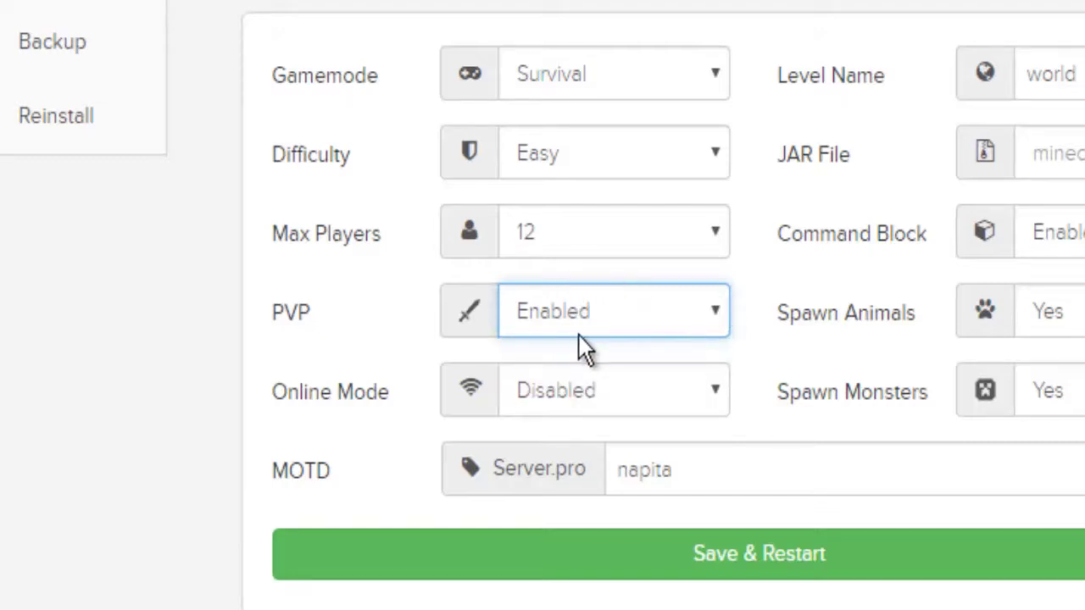
click(629, 330)
click(628, 329)
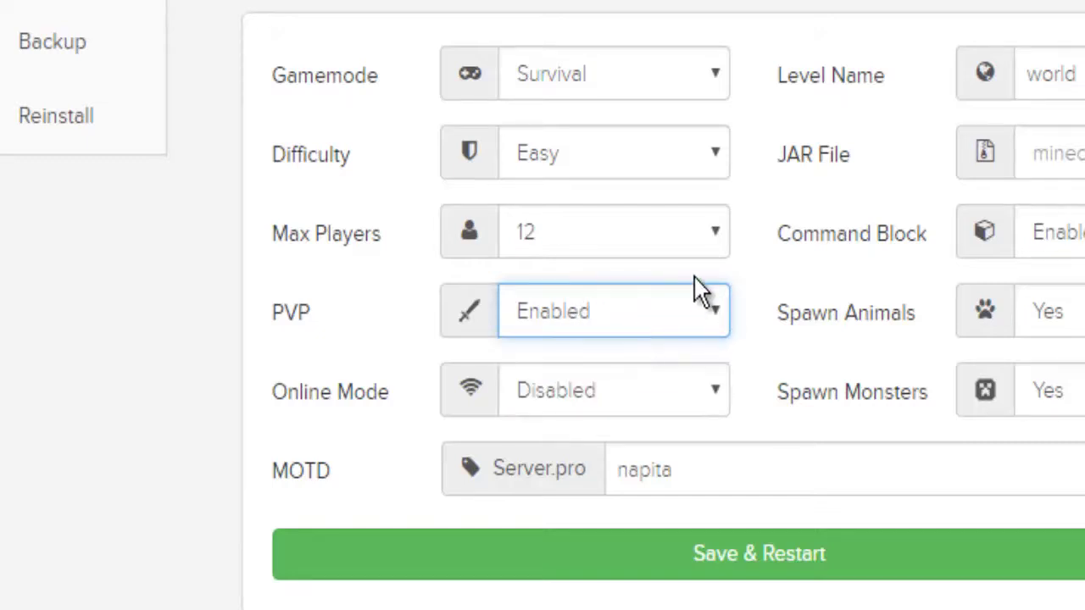
click(718, 214)
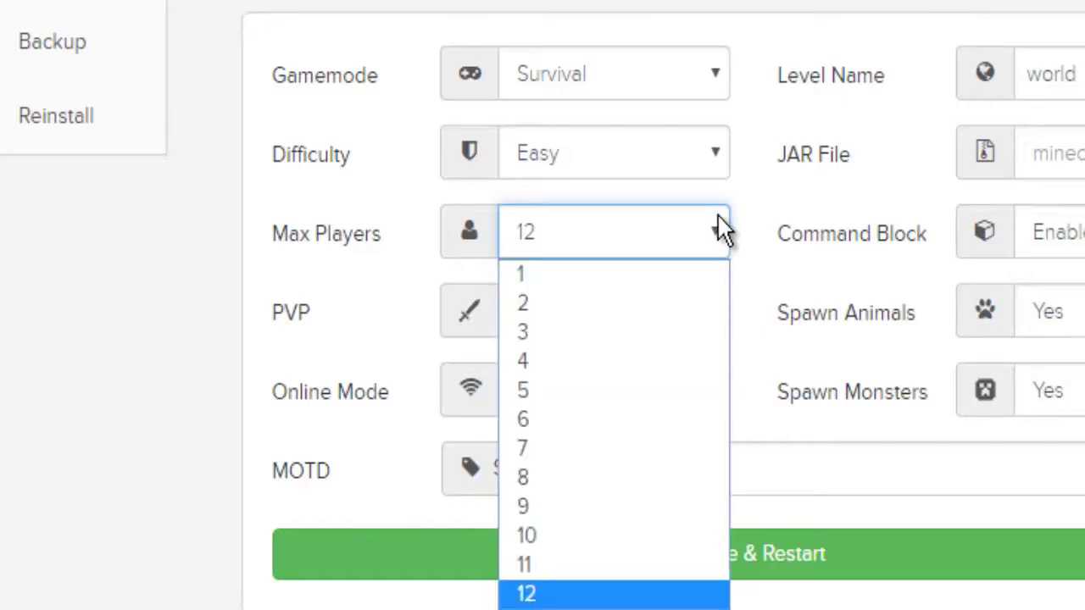
click(717, 229)
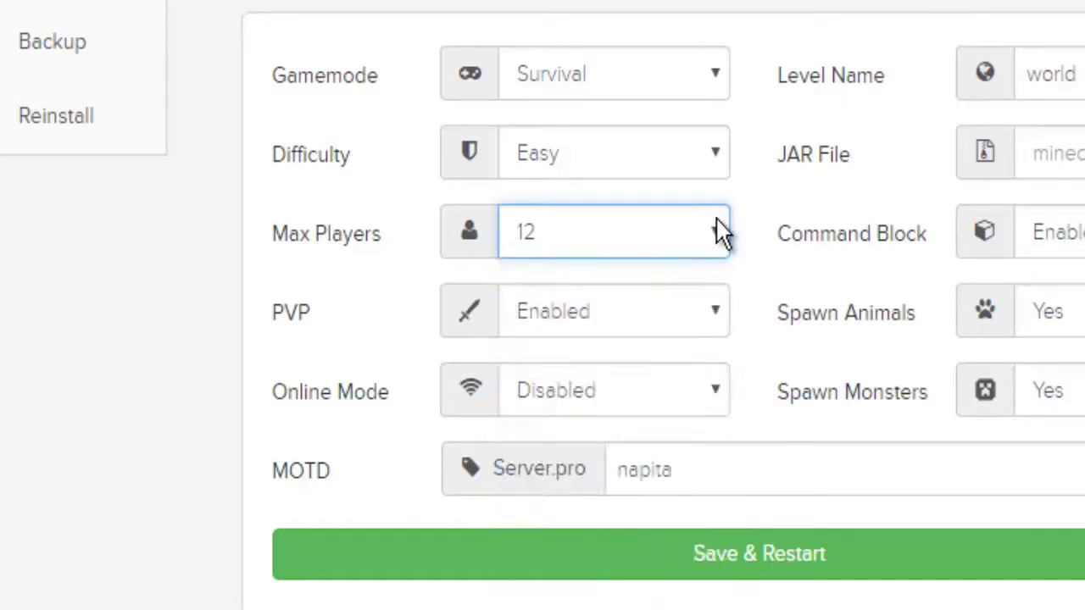
Set the server's difficulty to Peaceful and its gamemode to Creative.
click(689, 174)
click(689, 174)
click(689, 175)
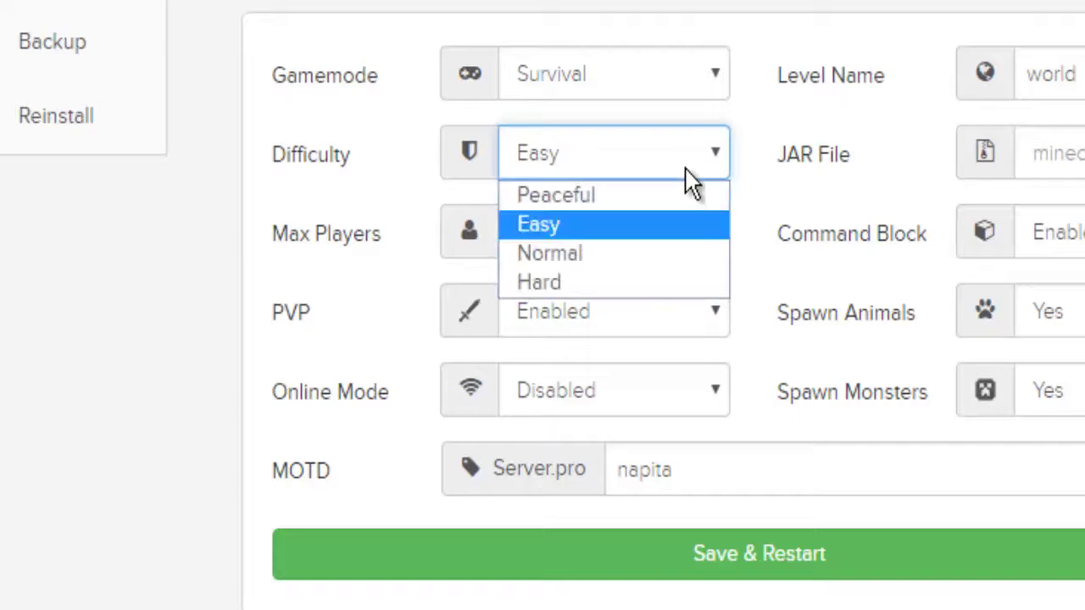
click(615, 195)
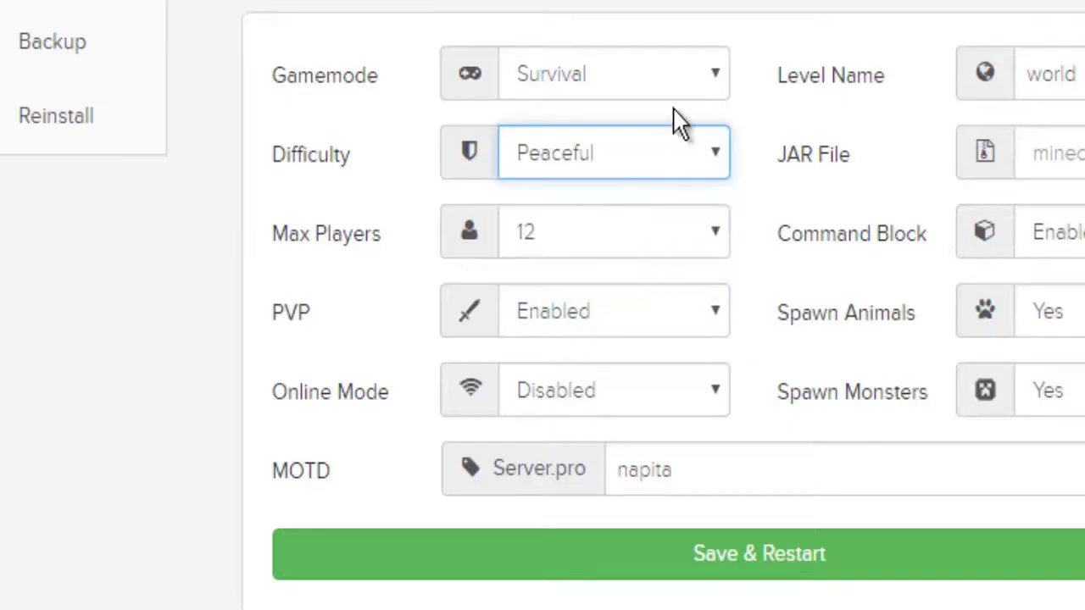
click(688, 85)
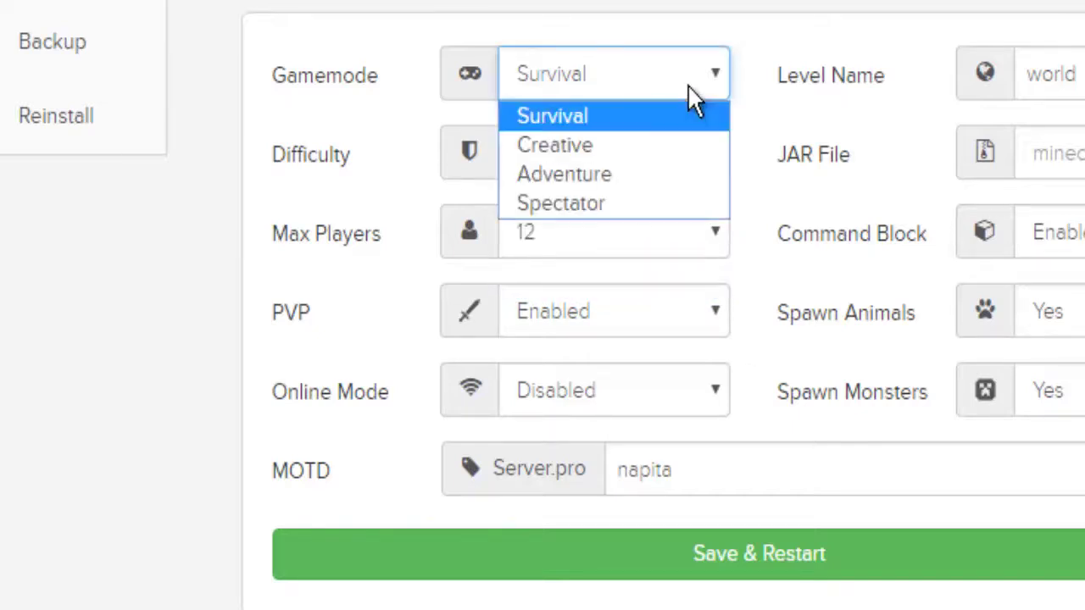
click(638, 146)
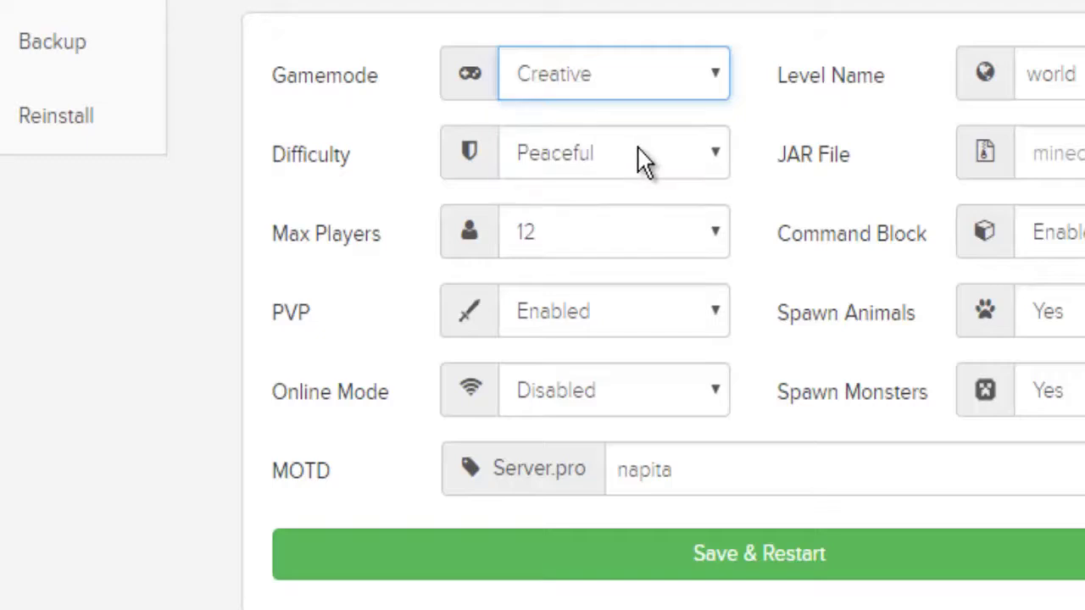
click(671, 77)
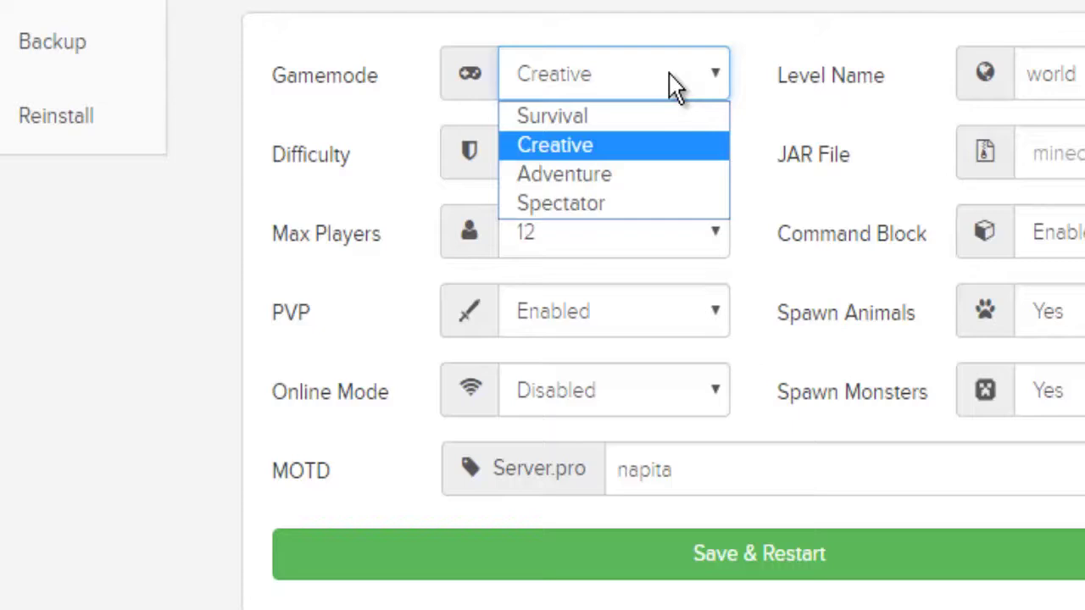
click(670, 74)
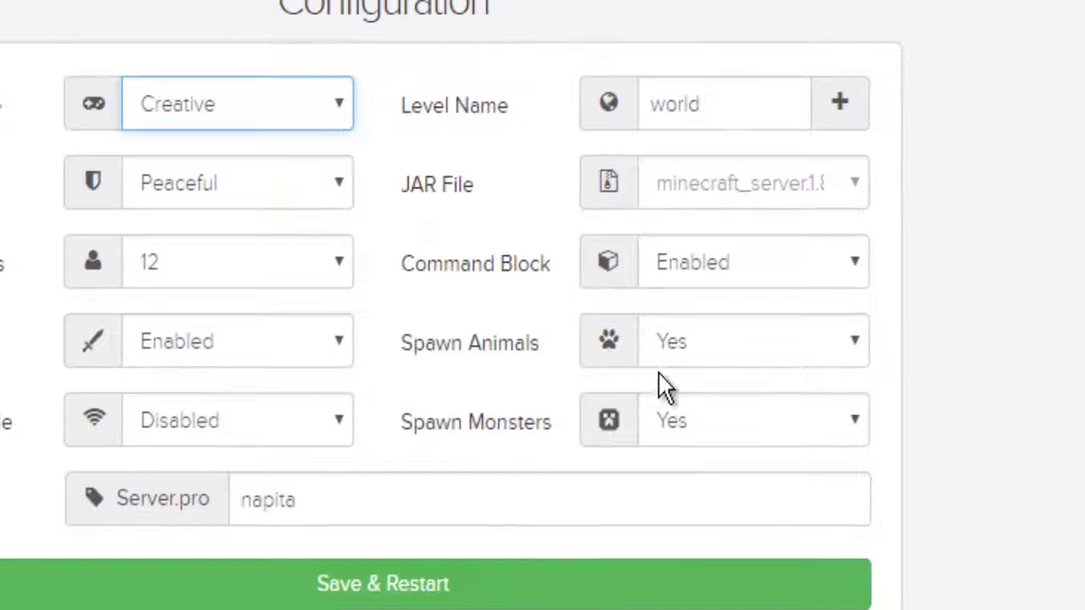
click(738, 352)
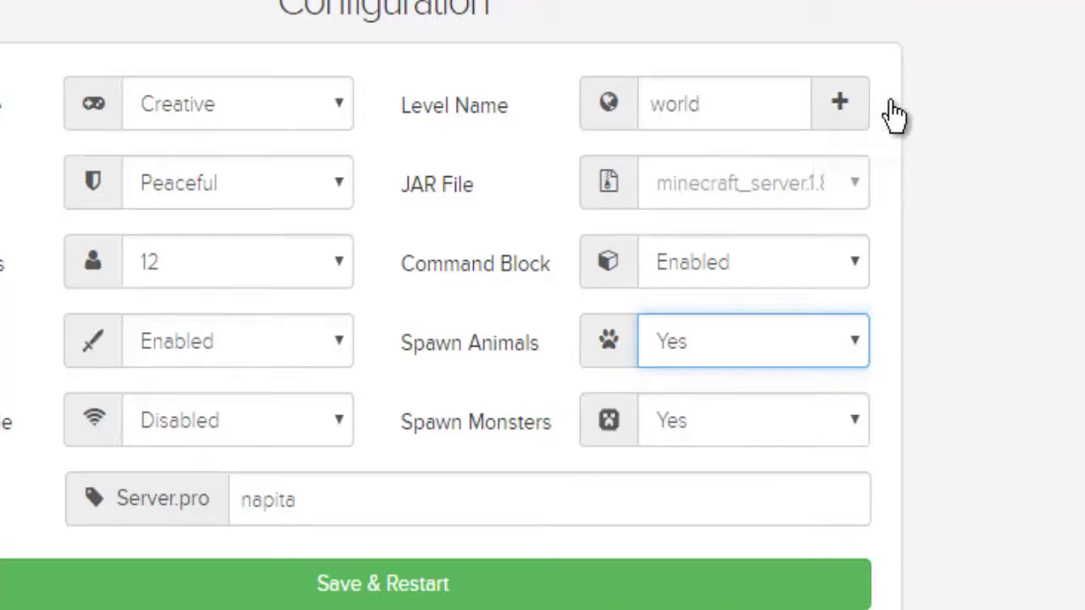
Start a new world for the server, name it napolandia, and check the available level types, keeping DEFAULT.
click(854, 111)
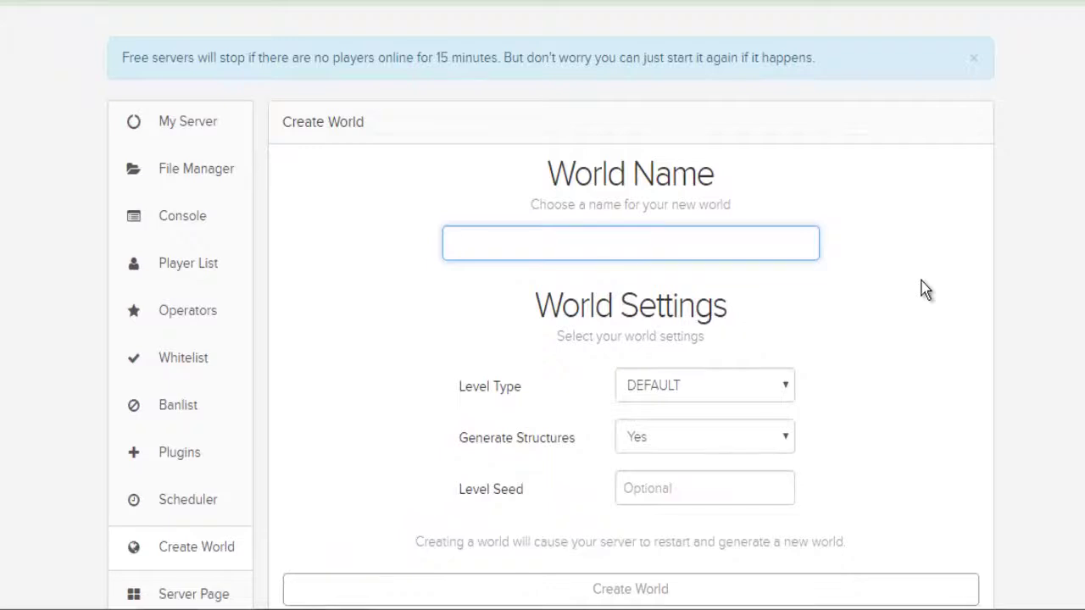
text(napolandia)
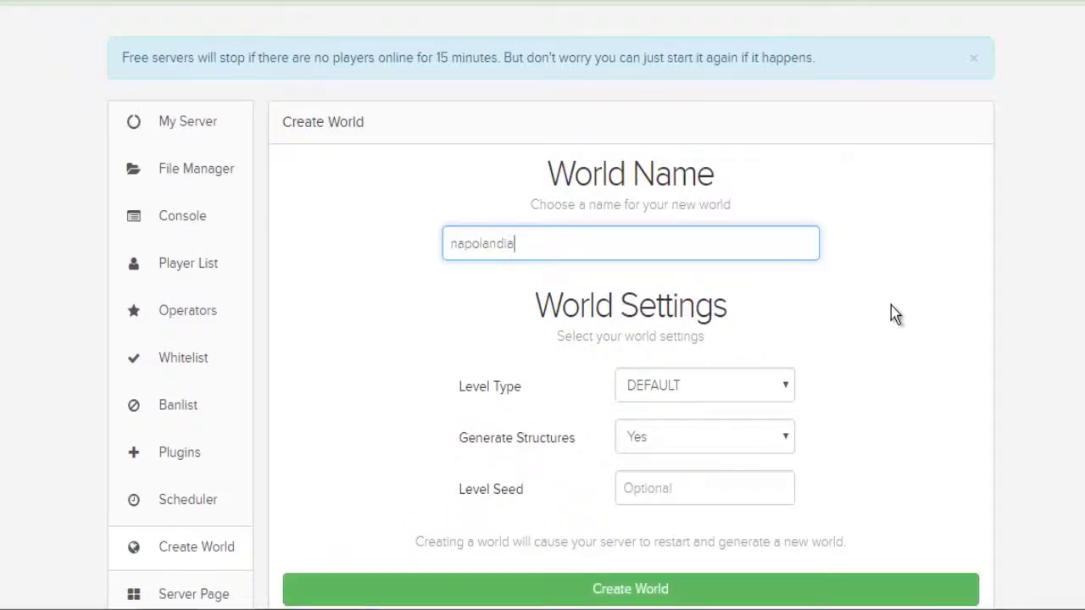
click(749, 385)
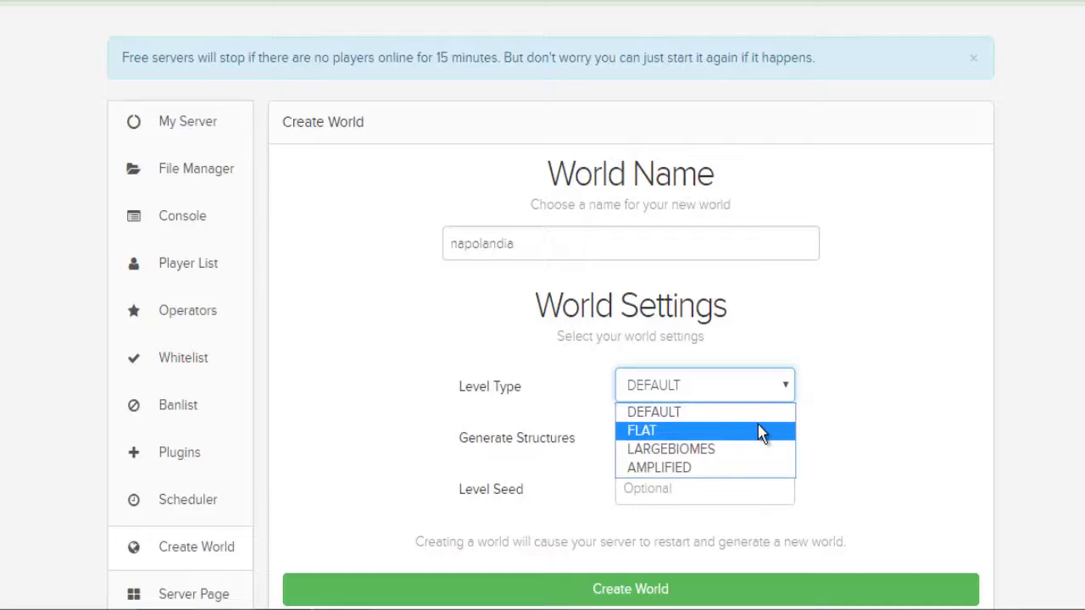
key(Escape)
scroll(907, 402, down, 2)
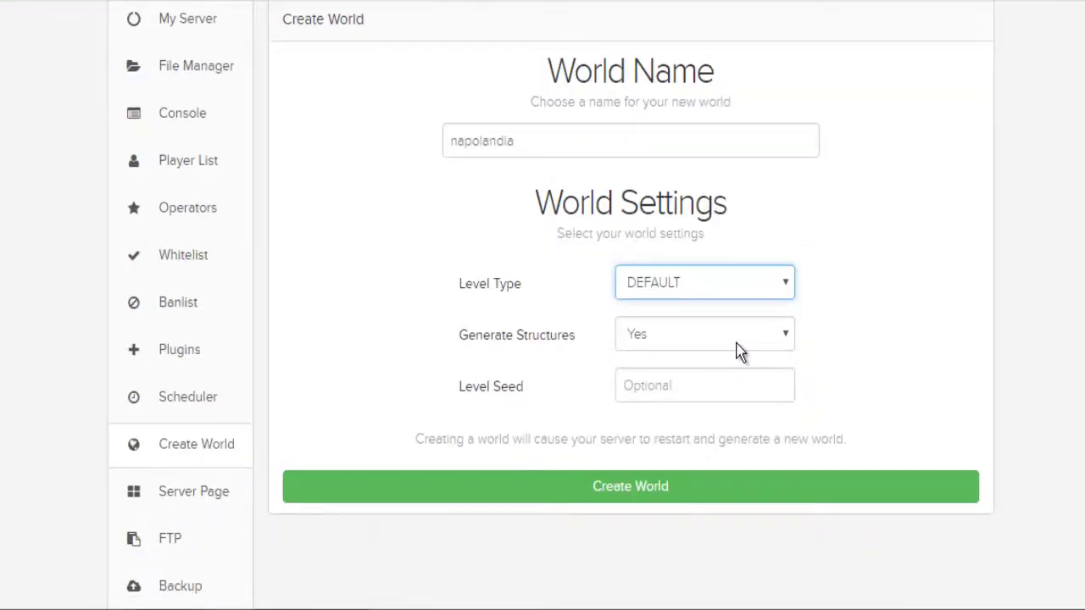
Set the level seed to panfleto and create the new world.
click(641, 385)
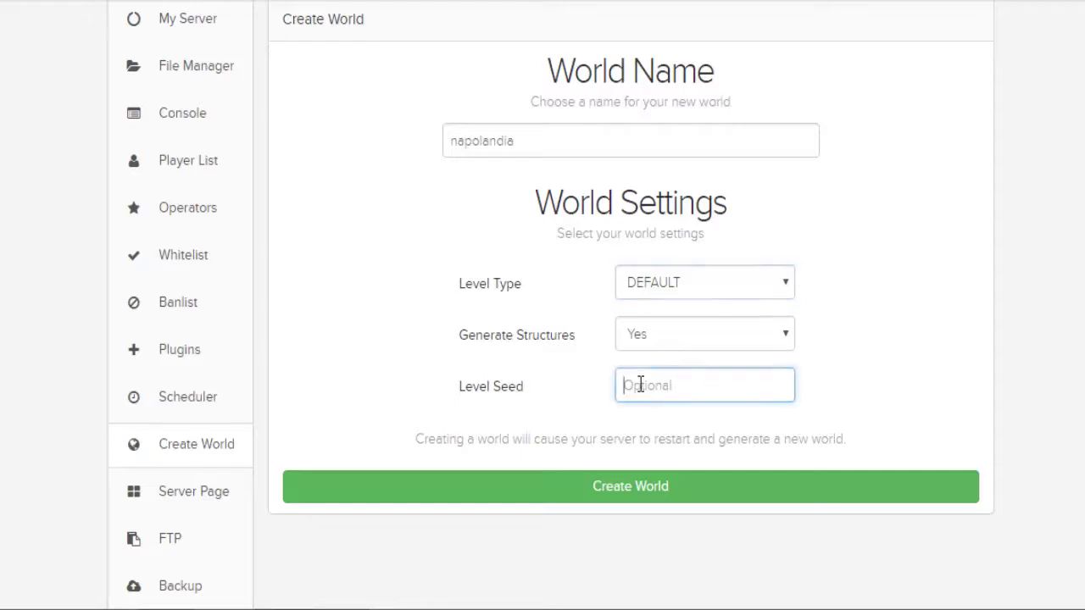
text(panfleto)
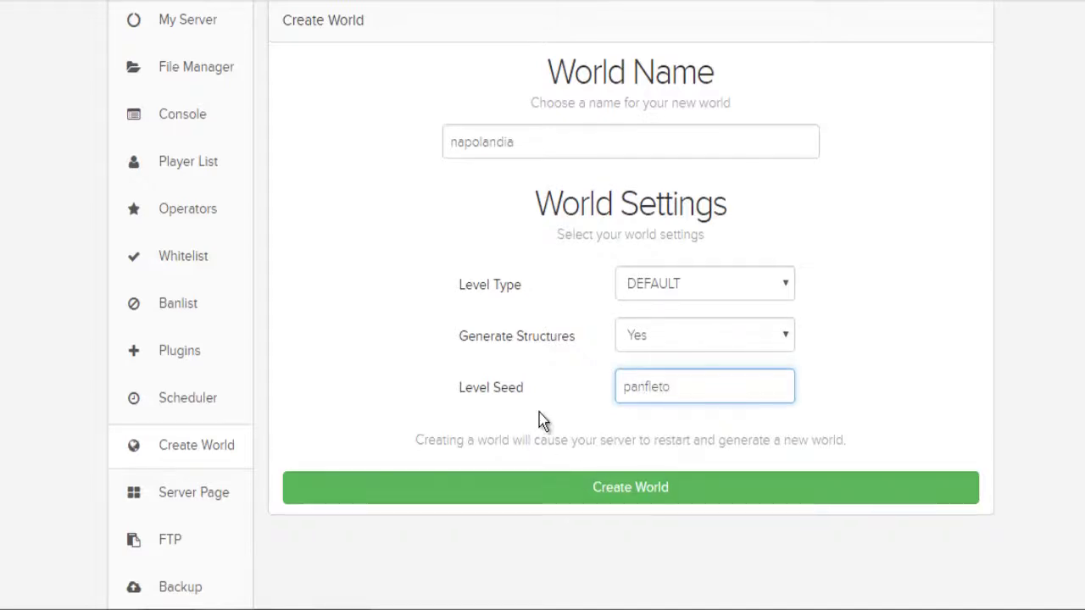
scroll(540, 413, up, 2)
click(528, 587)
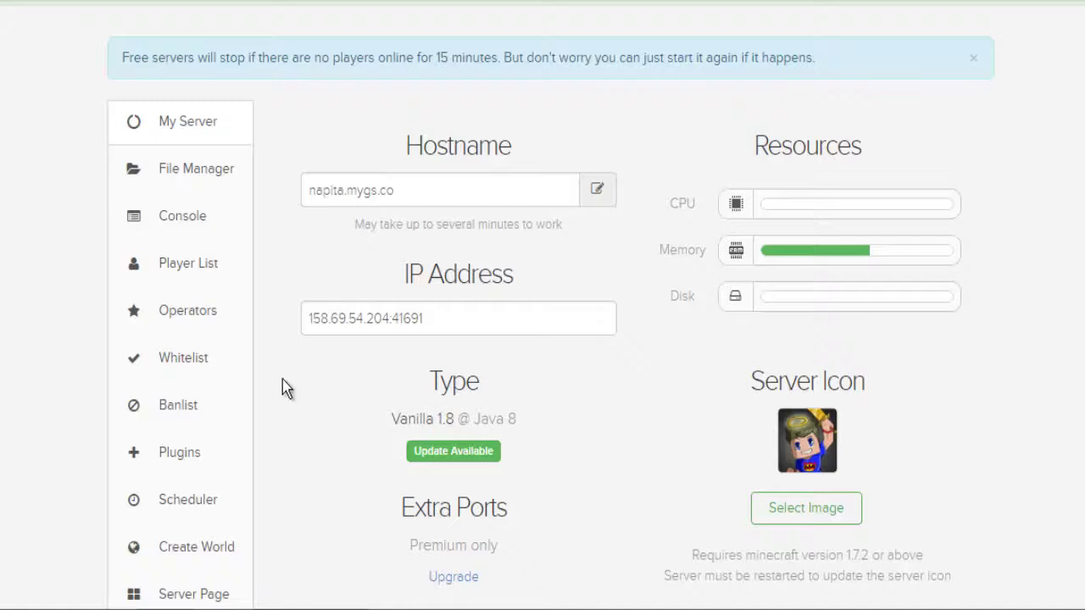
Enable the server's whitelist and add the player's username to it.
click(188, 360)
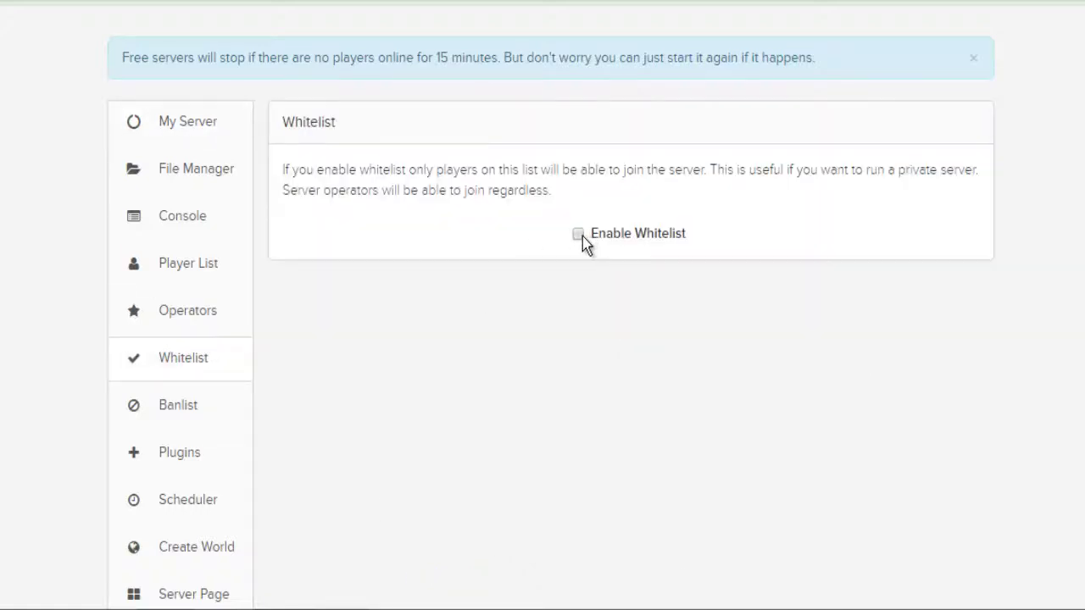
click(579, 235)
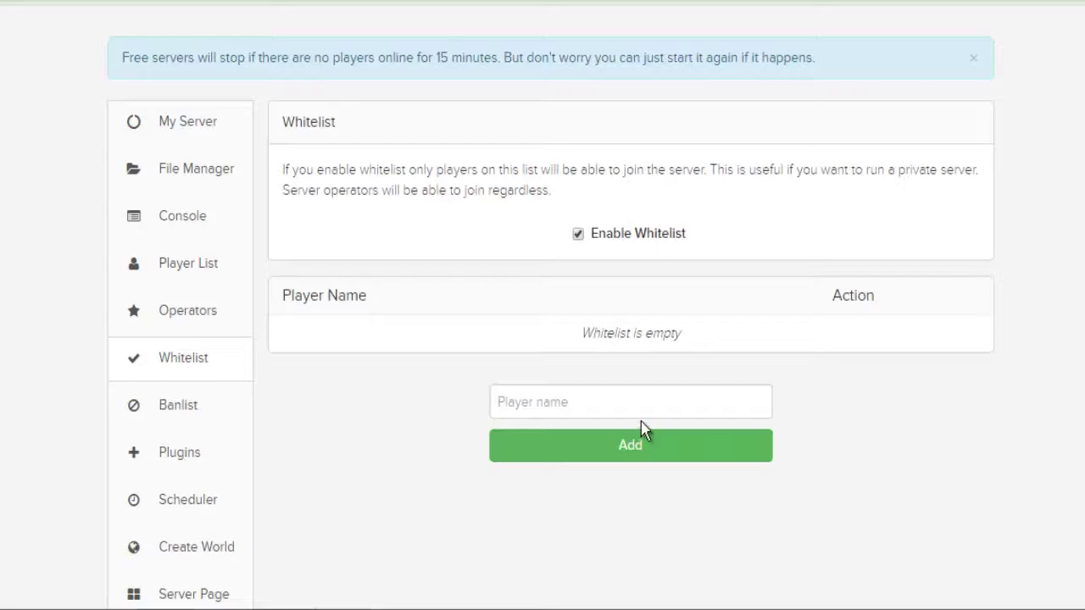
click(625, 410)
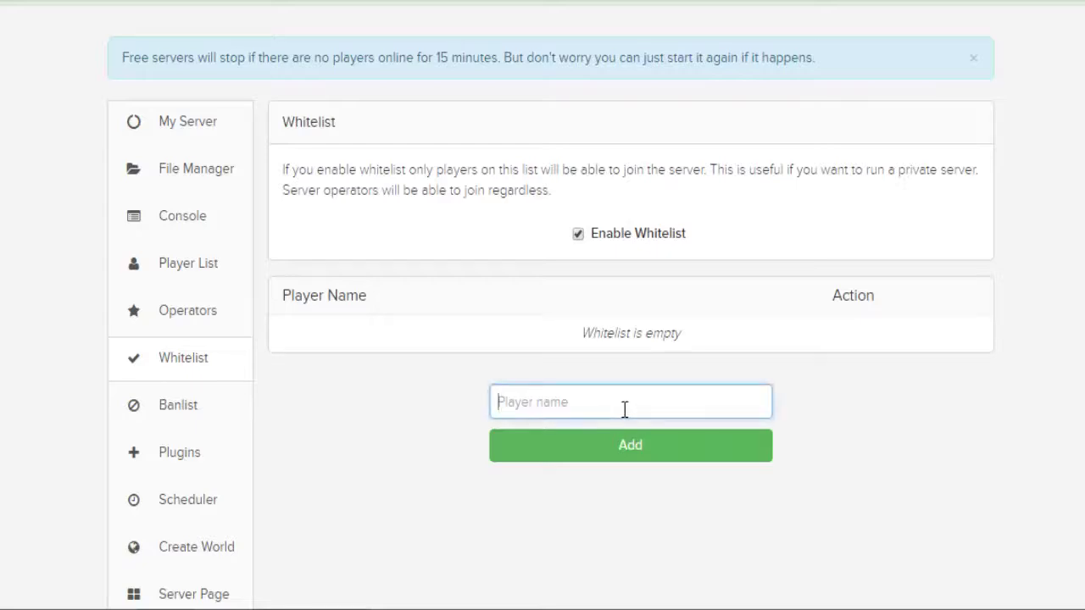
text(NPA11)
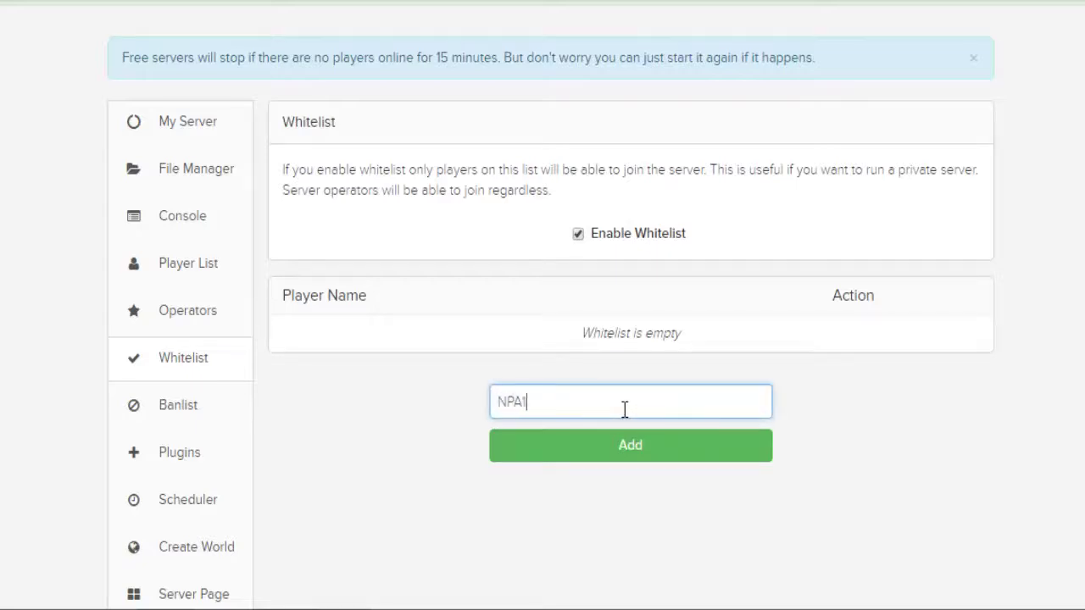
click(625, 443)
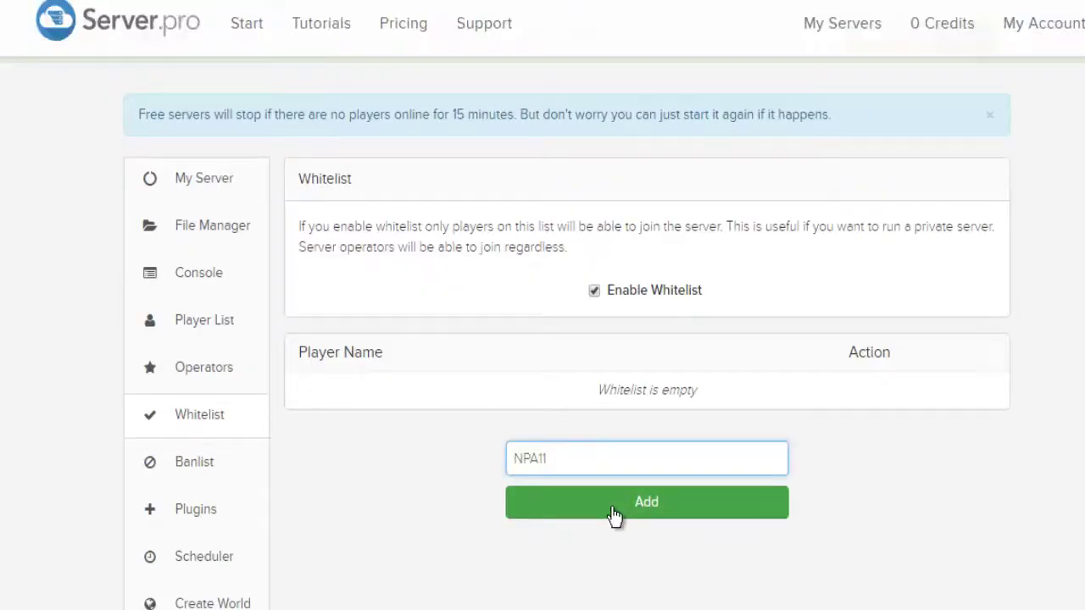
click(614, 514)
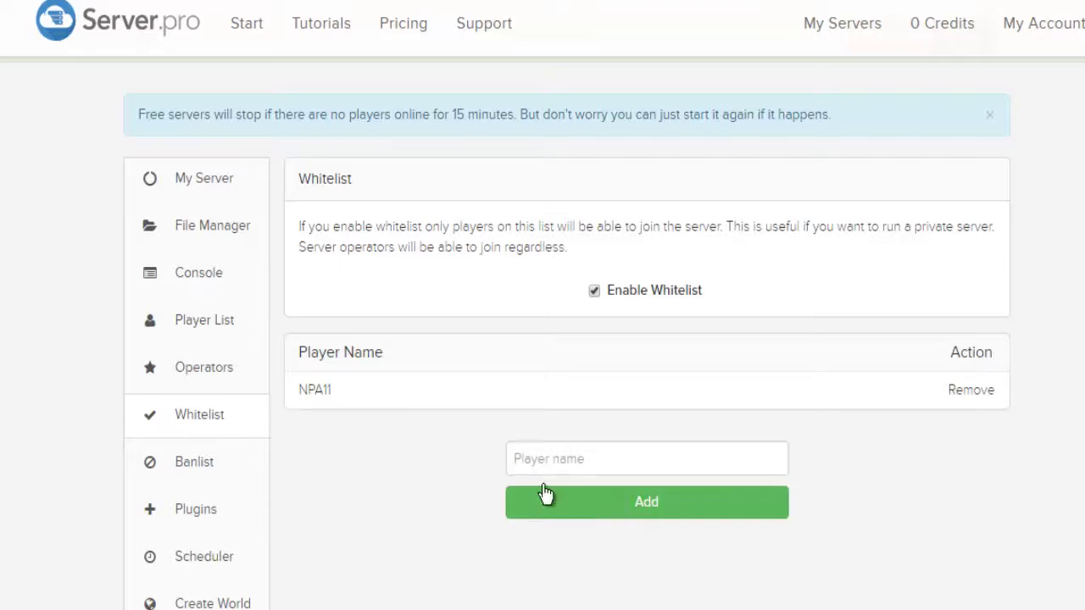
Examine the server's online player list and the ban list's fields for player name and reason.
click(214, 327)
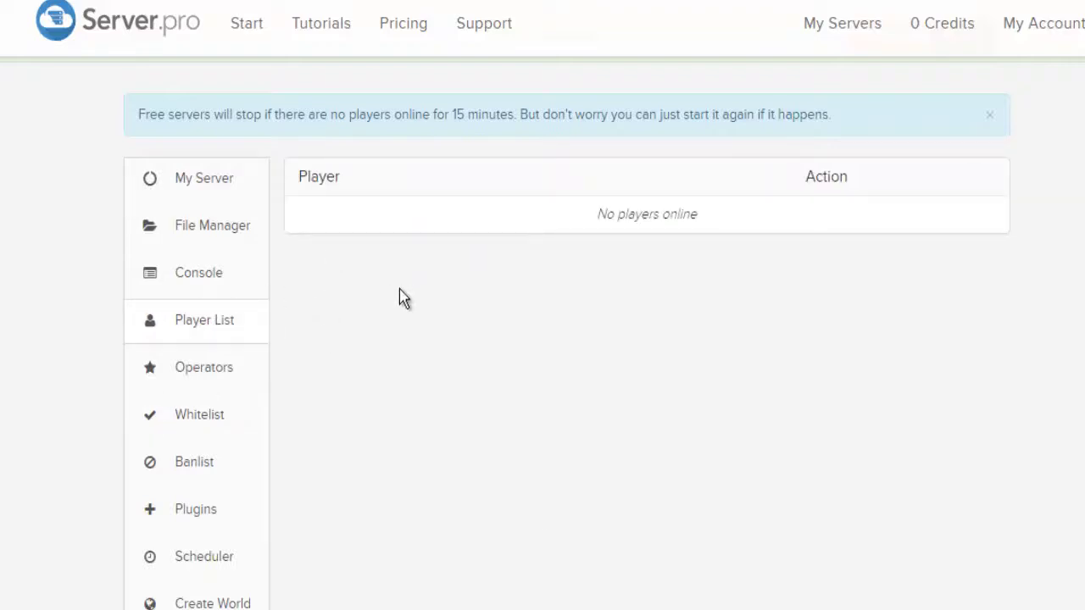
click(203, 480)
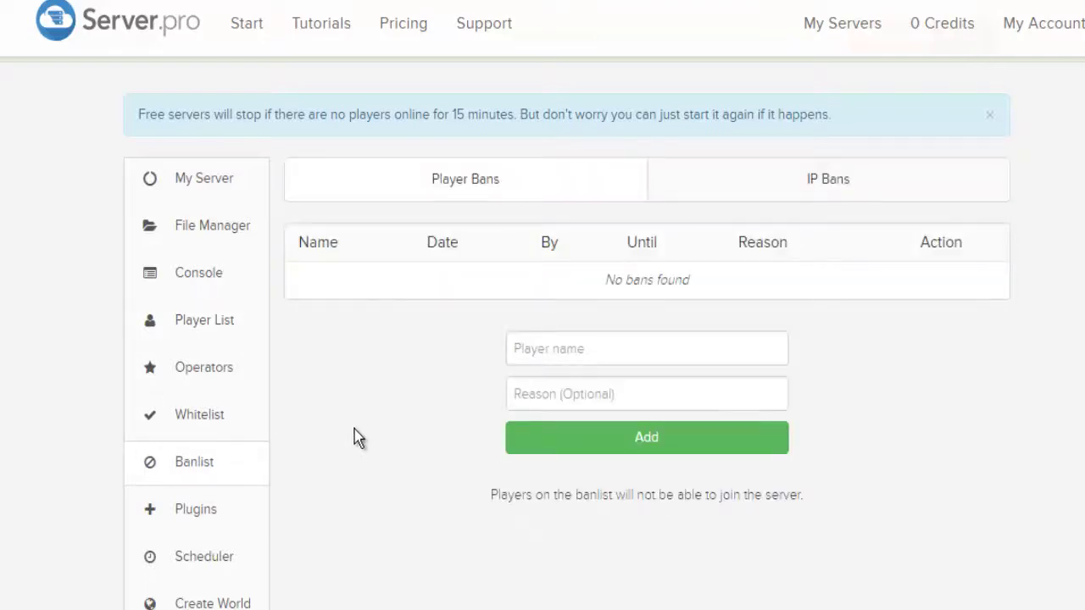
click(546, 350)
click(606, 383)
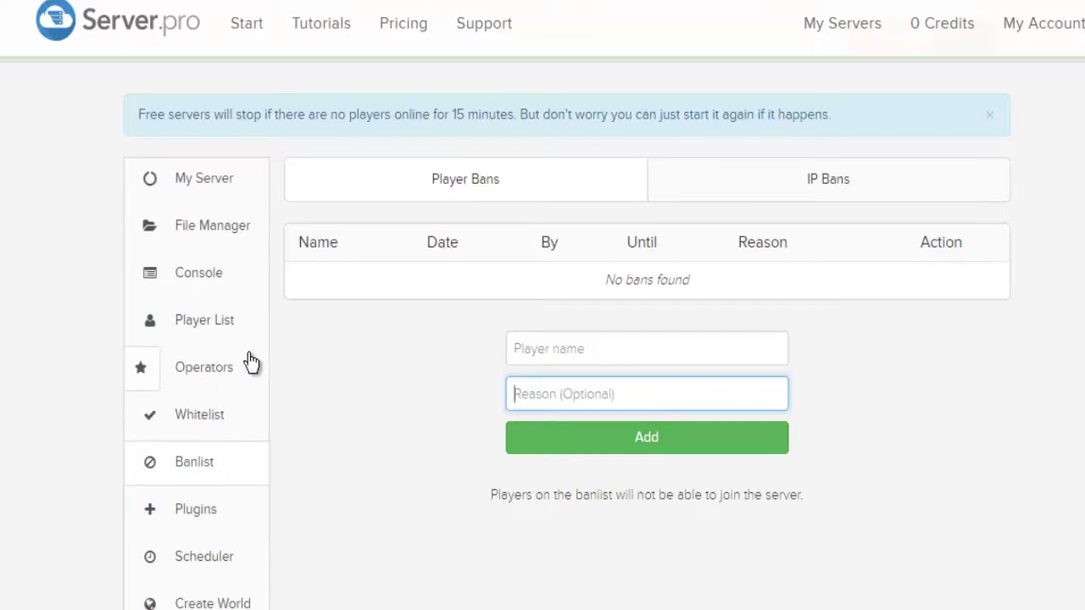
Review the server console's log output and its command entry.
click(235, 267)
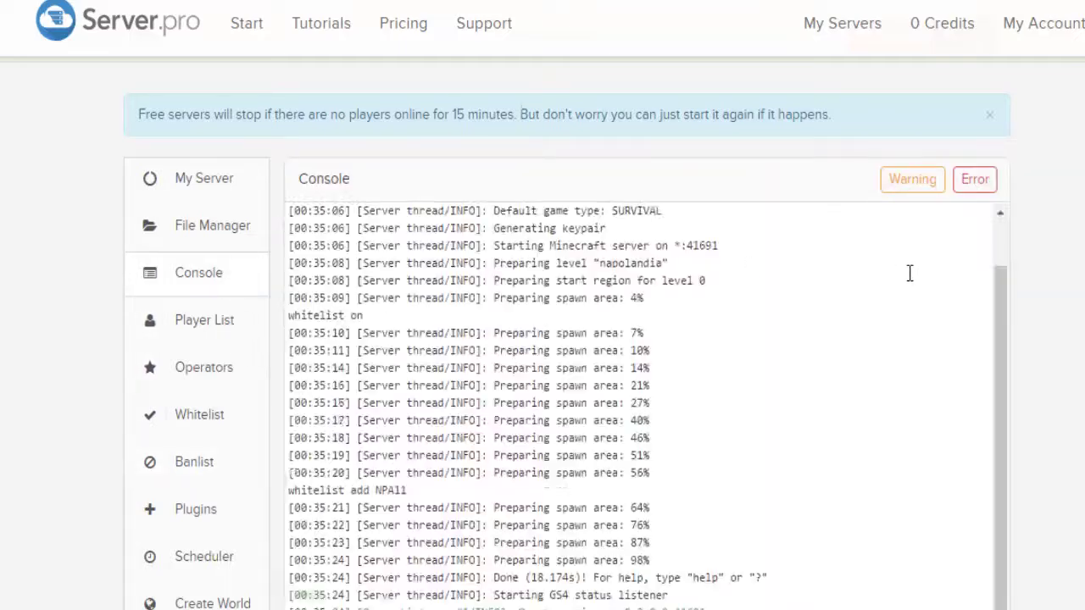
scroll(995, 280, down, 3)
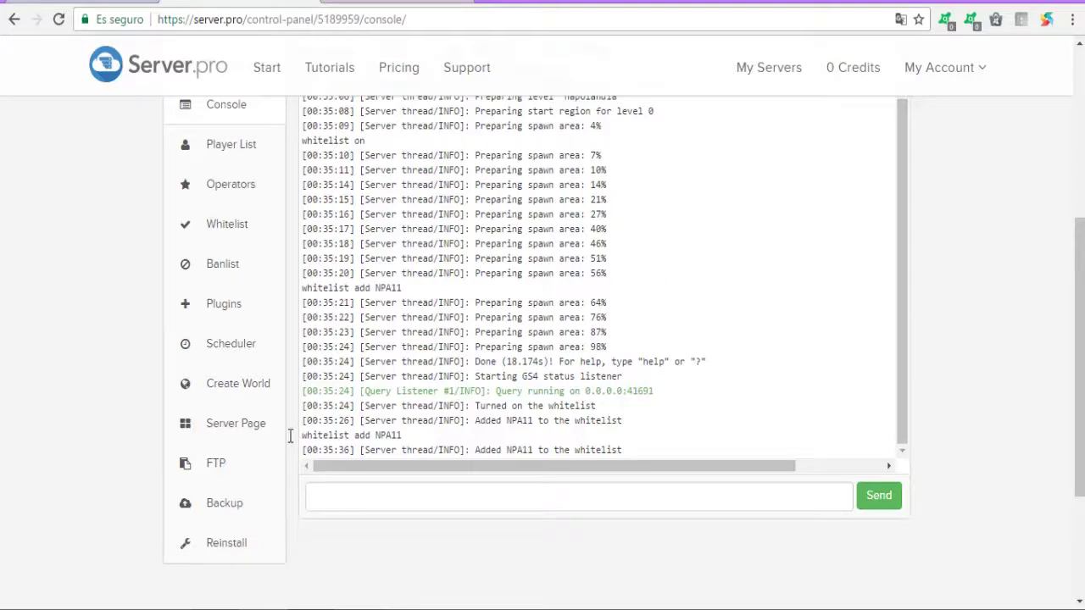
scroll(286, 443, down, 1)
scroll(279, 441, up, 1)
Check the server's plugin support and look over the files and folders in its file manager.
click(225, 305)
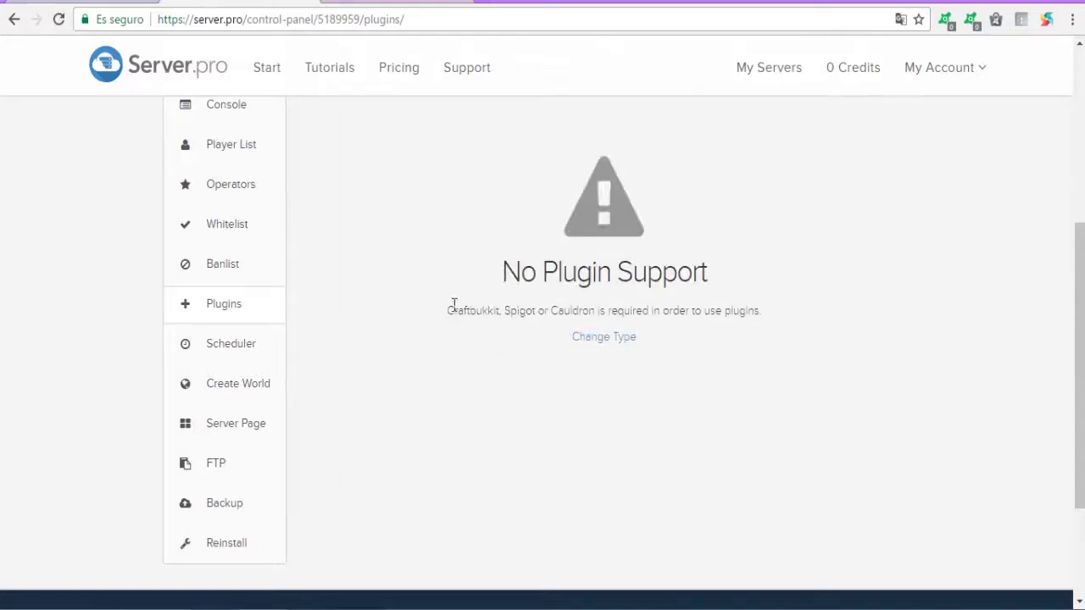
scroll(235, 366, up, 2)
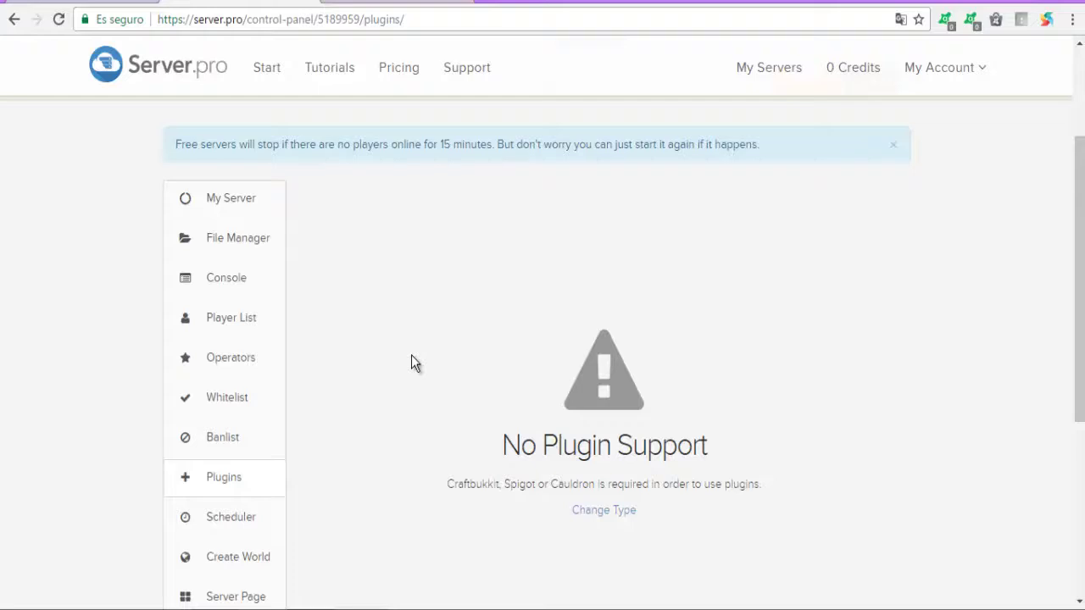
click(249, 243)
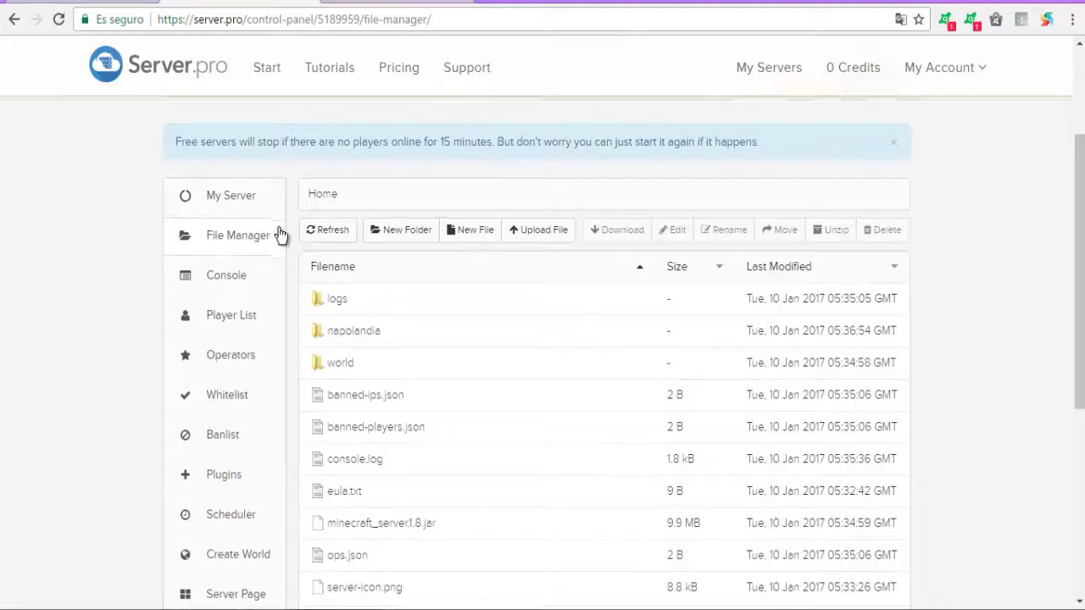
scroll(280, 235, down, 1)
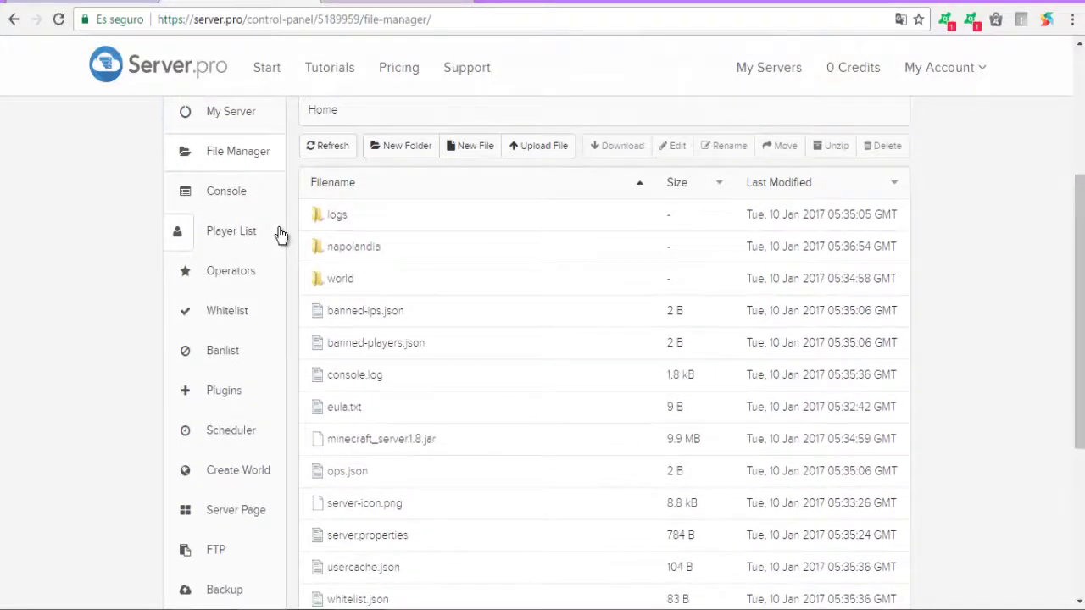